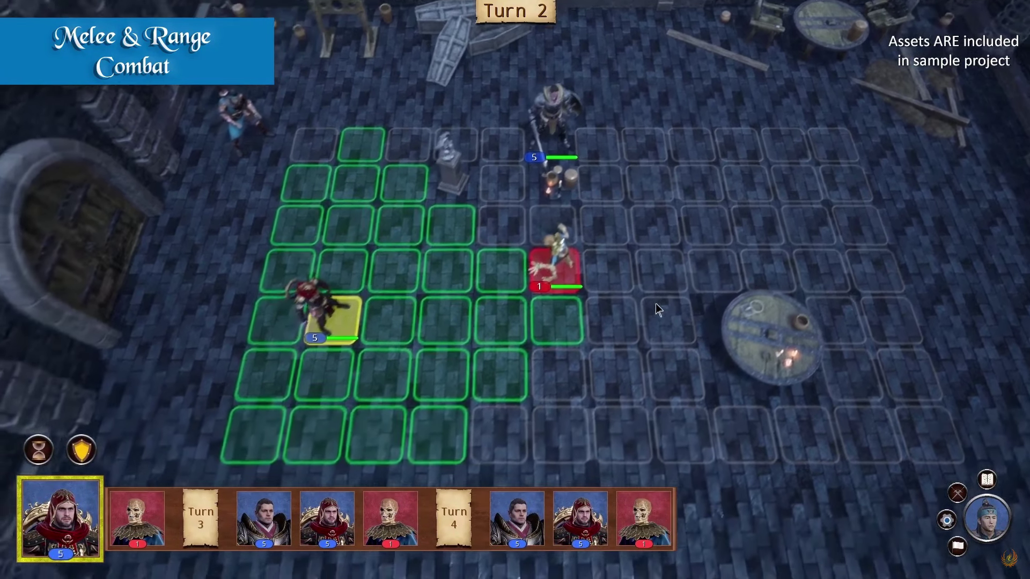
Show the Range Attack and Melee Attack tooltips on enemies in the Action jRPG trailer
mouse_move(568, 250)
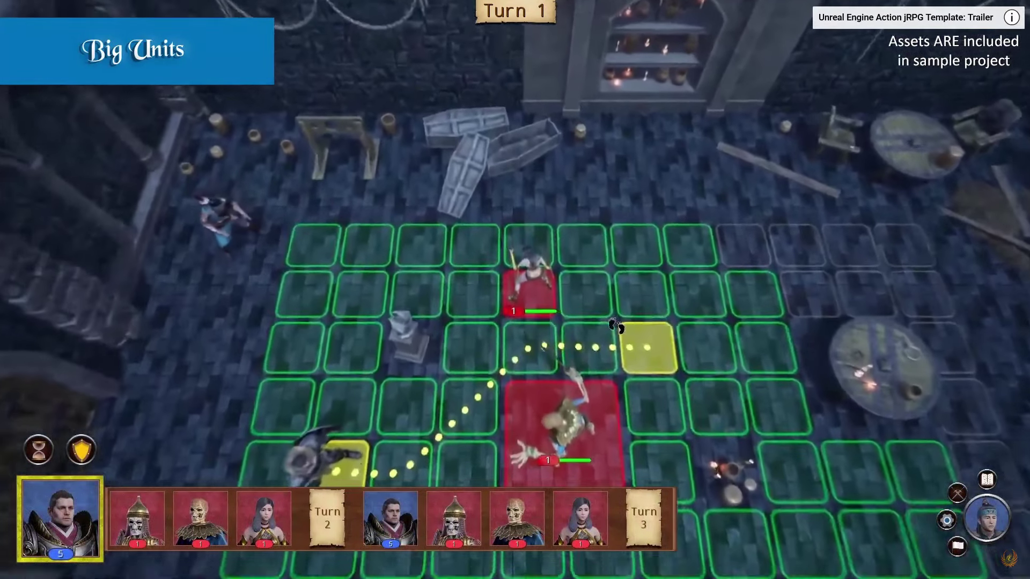
mouse_move(533, 254)
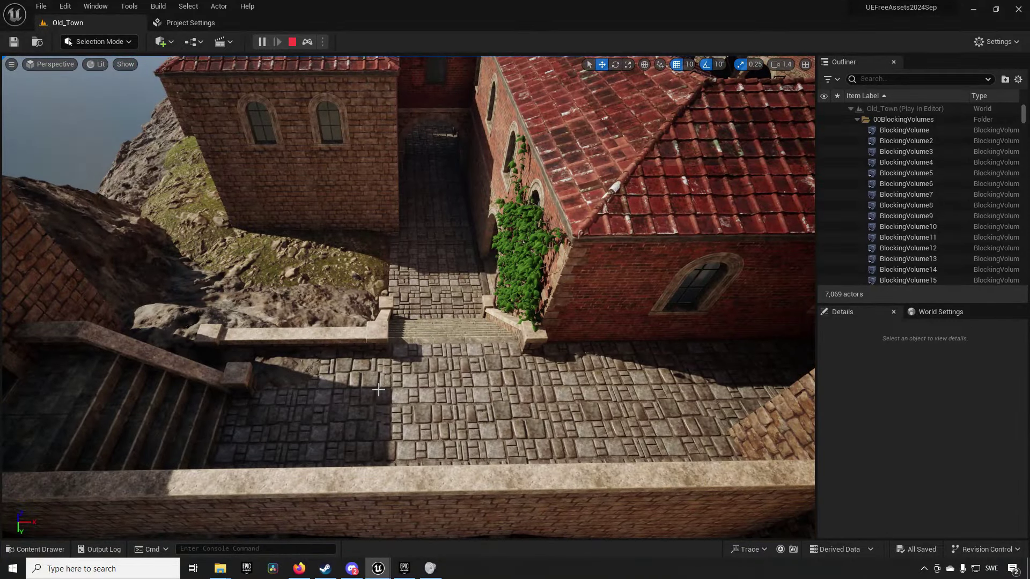
Select an Old_Town sidewalk piece, then the stone stairs
left_click(378, 391)
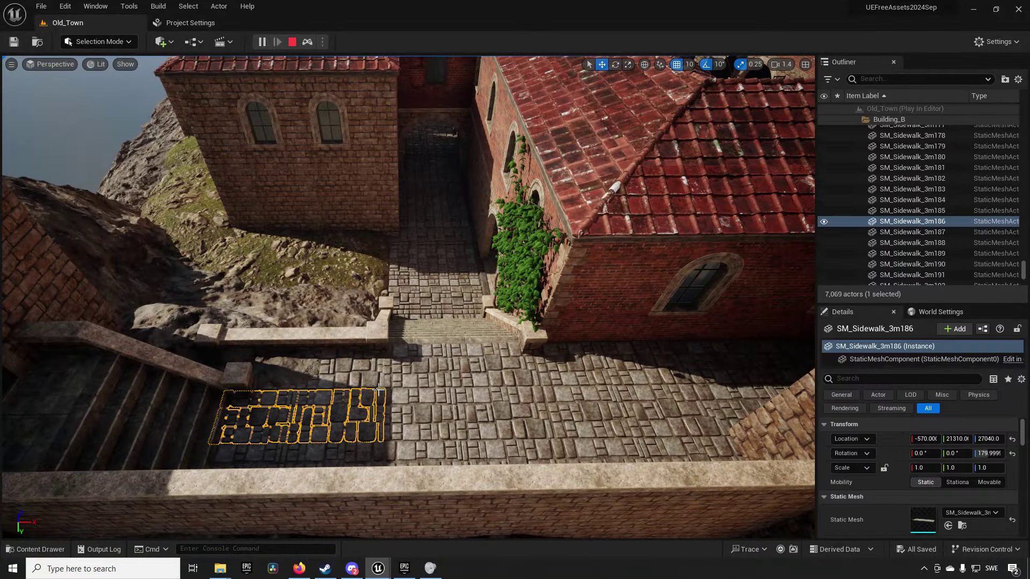
left_click(435, 337)
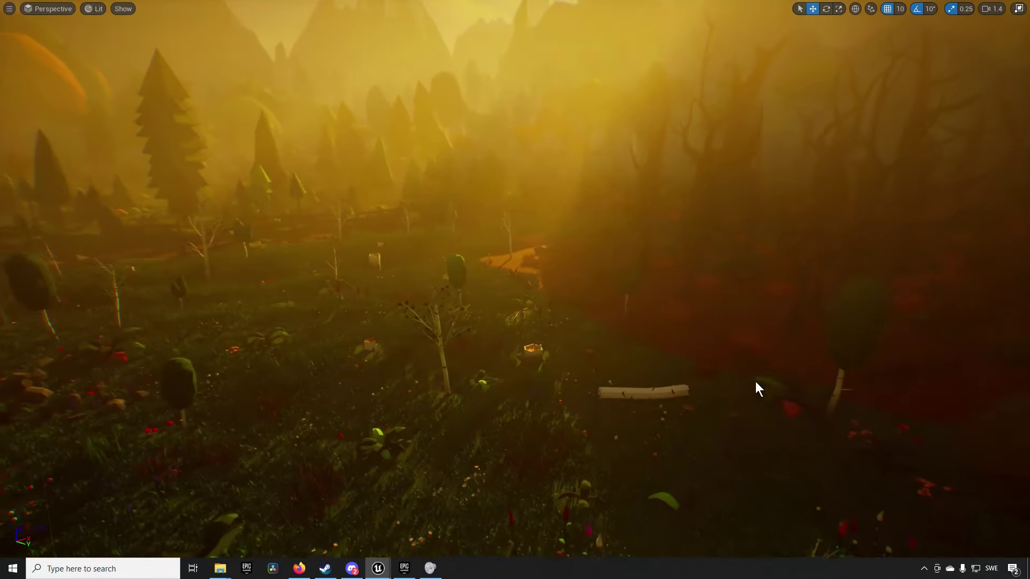
Exit immersive mode with F11 to bring back the full editor layout
key("F11")
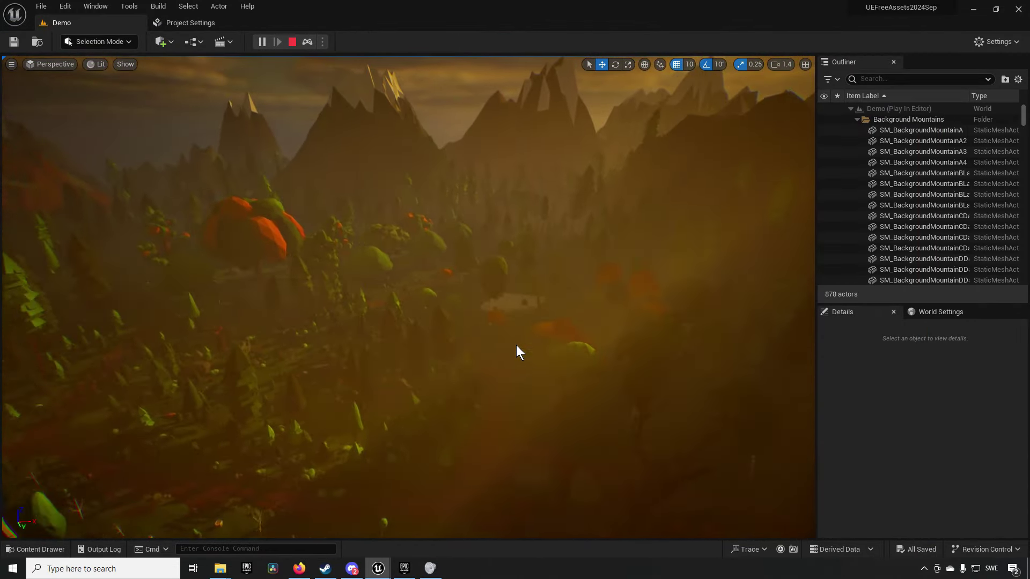
Open the Overview level from the nature Maps folder, ending the running play session
key("ctrl+space")
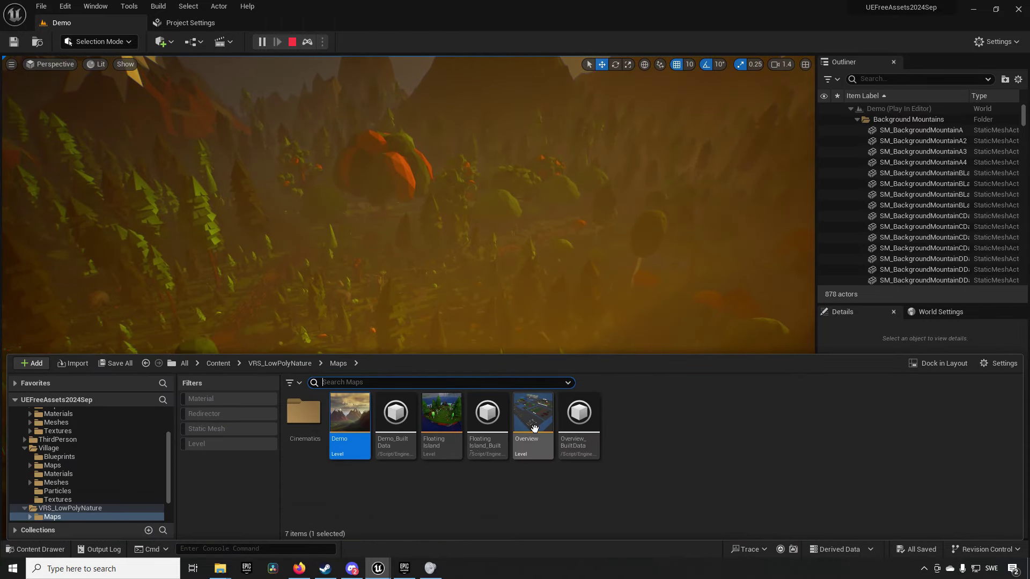
double_click(535, 429)
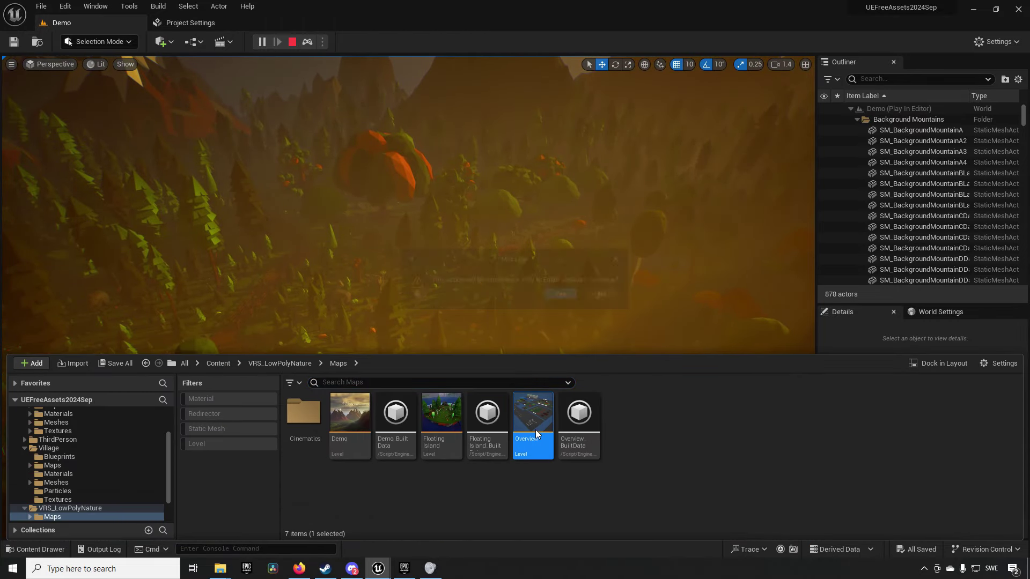
left_click(559, 295)
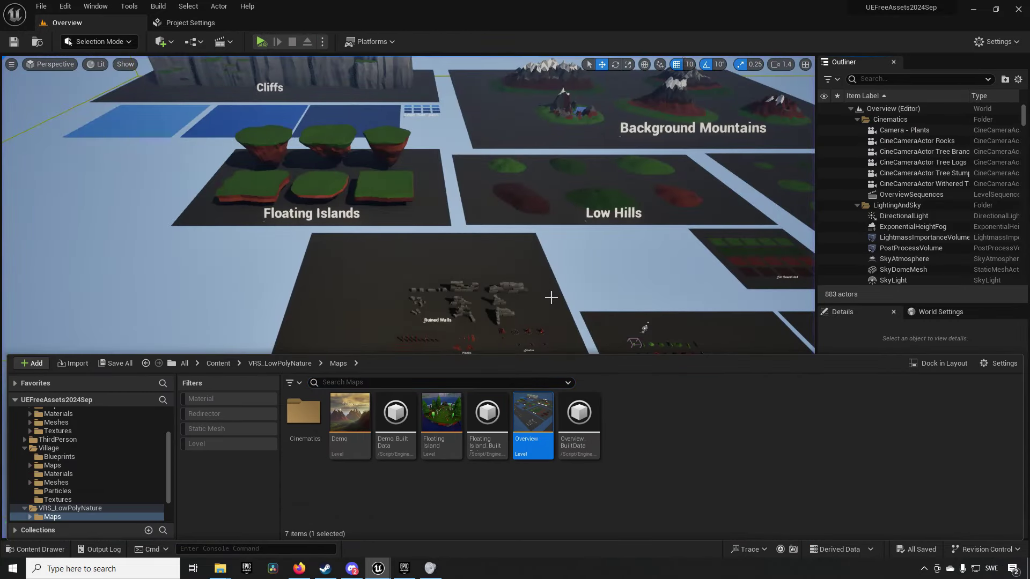
Fly over the Mushrooms, Plants, Mounds, Rocks, Low Hills, Bushes and Small Piles tiles
right_click_drag(527, 257, 496, 278)
key("d")
key("w")
key("a")
key("s")
key("w")
key("s")
key("a")
key("d")
Fly along the tree tiles from Withered Trees and Oaks to Weeping Willows and Pines Variant A
scroll(468, 254, "up", 3)
key("d")
scroll(493, 262, "down", 1)
key("d")
scroll(502, 265, "down", 1)
key("d")
key("a")
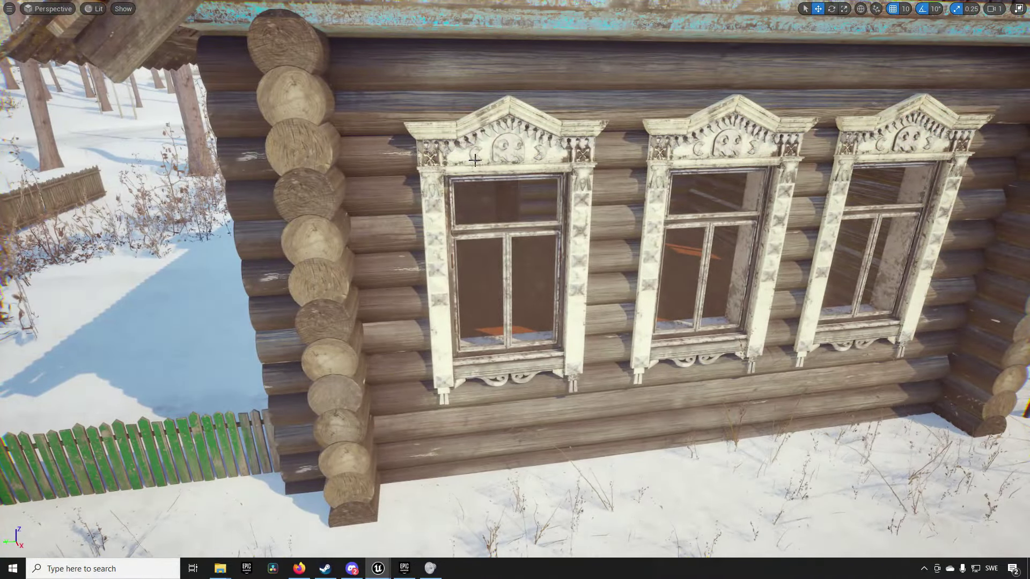
Select the left carved window frame
left_click(479, 159)
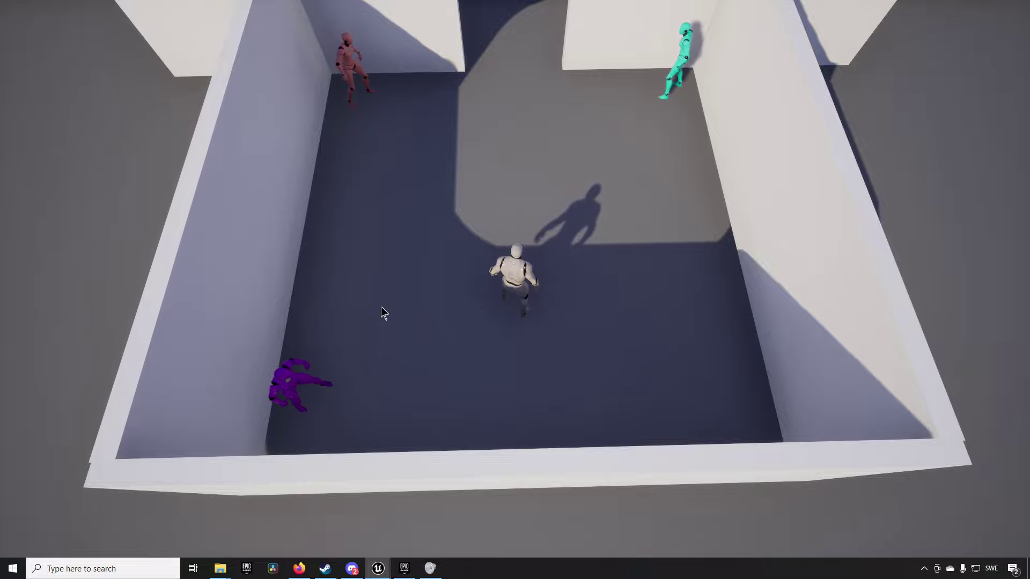
Talk to the purple character and dismiss its new quest message
scroll(562, 270, "up", 2)
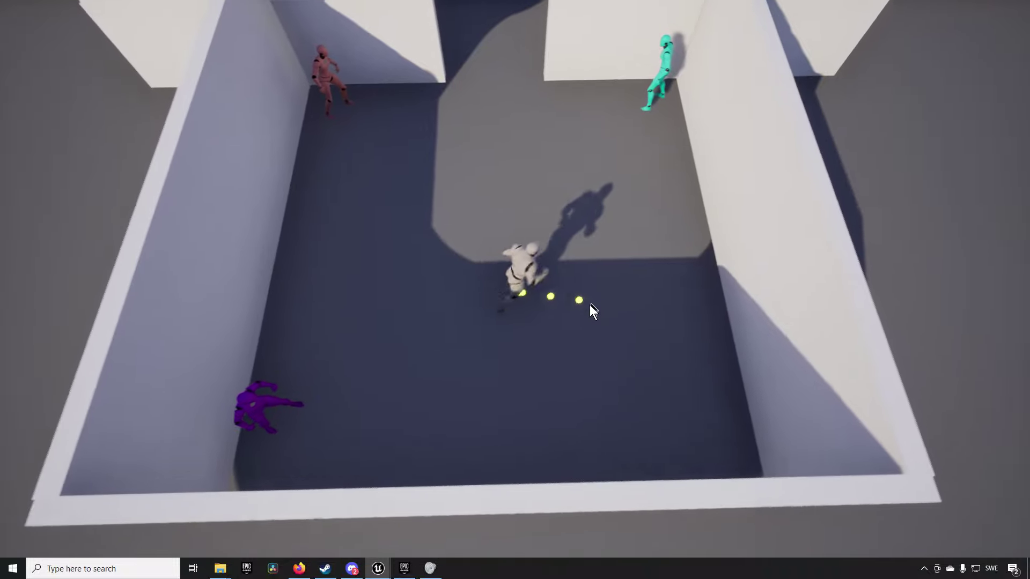
scroll(436, 261, "down", 3)
scroll(438, 431, "up", 3)
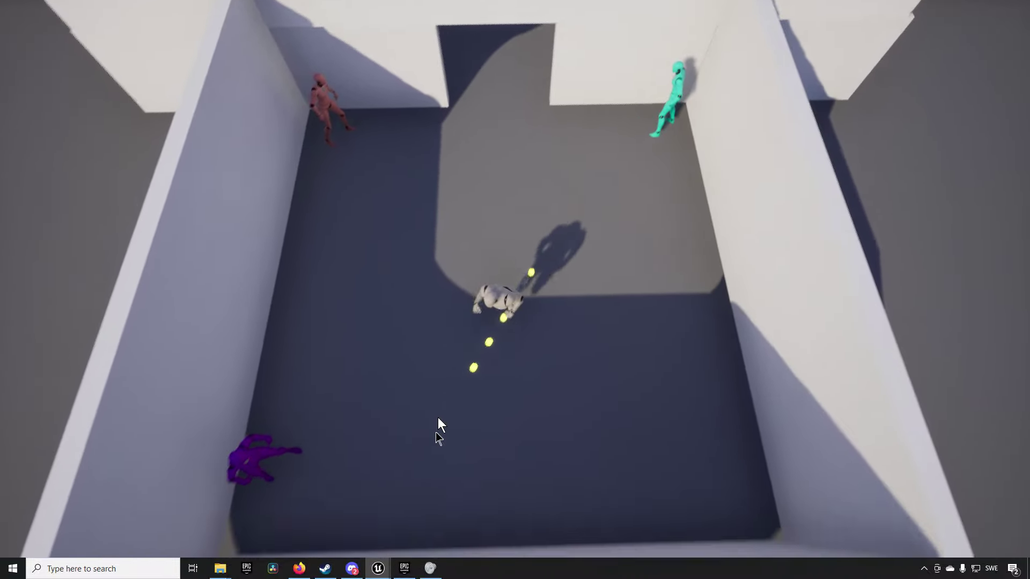
scroll(436, 433, "down", 3)
scroll(451, 352, "up", 3)
mouse_move(353, 366)
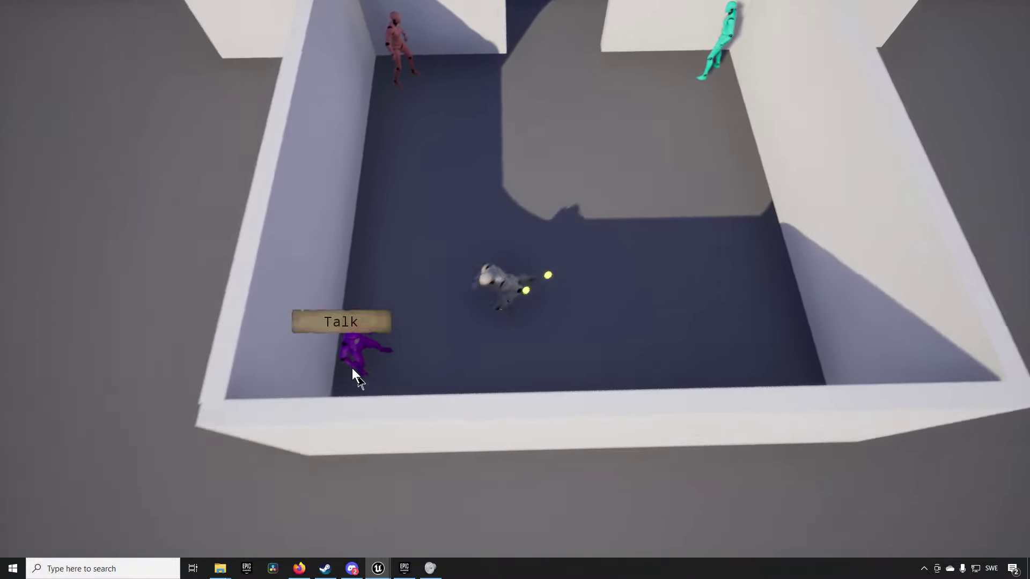
left_click(375, 330)
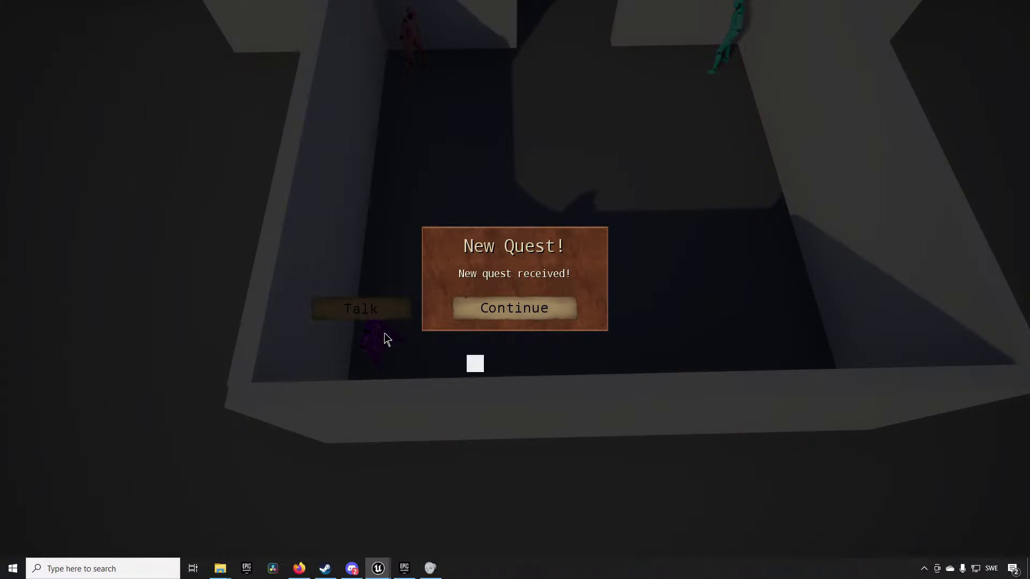
left_click(542, 310)
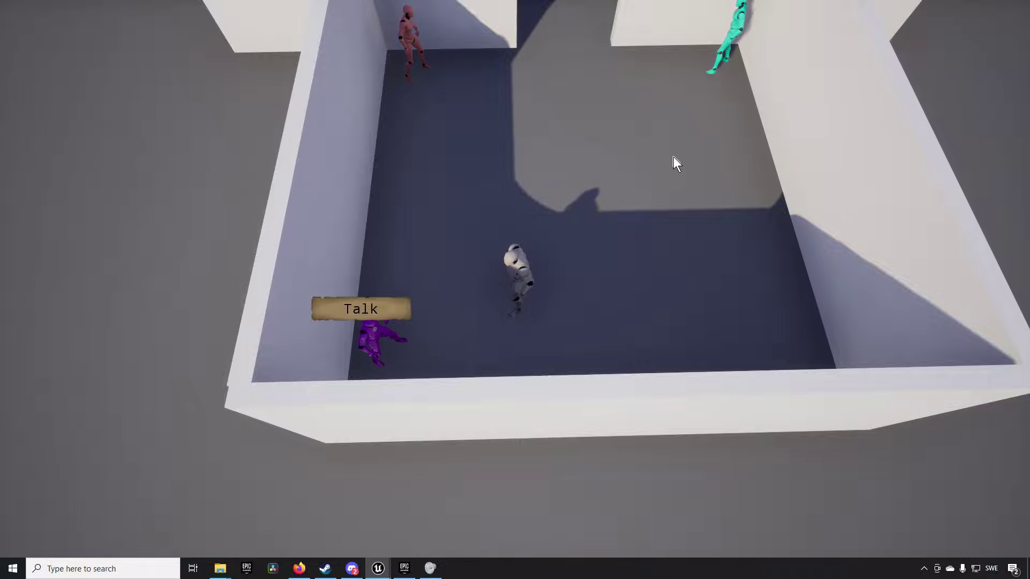
Walk to the red character, talk to it, and close the Dialogue Plugin popup
left_click(597, 179)
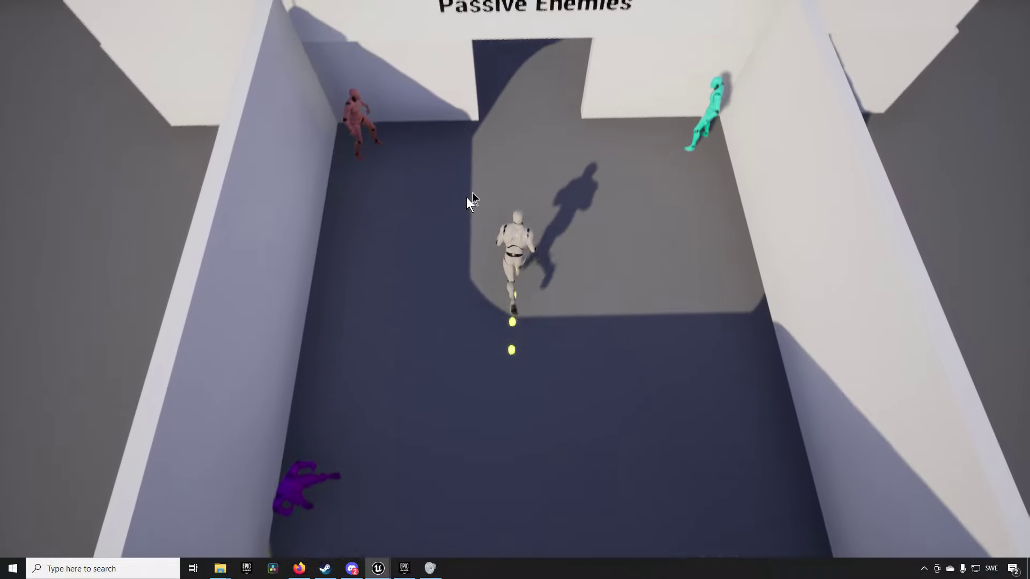
left_click(432, 246)
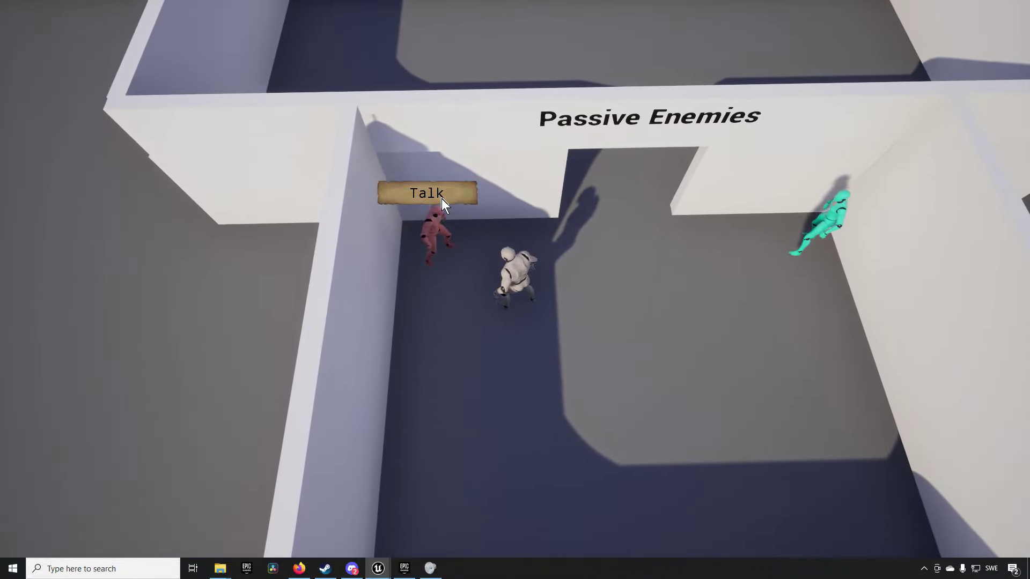
left_click(442, 198)
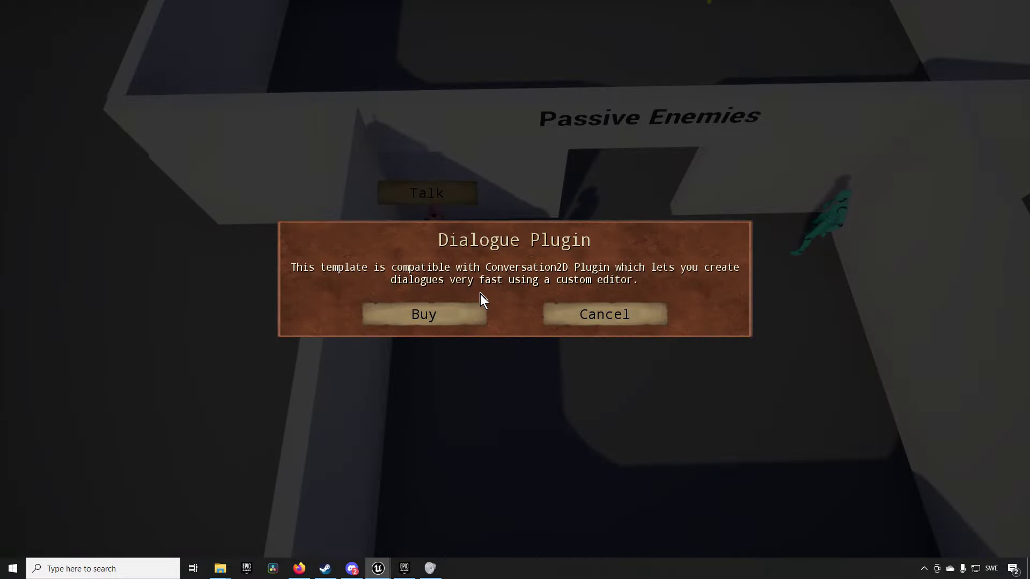
left_click(601, 316)
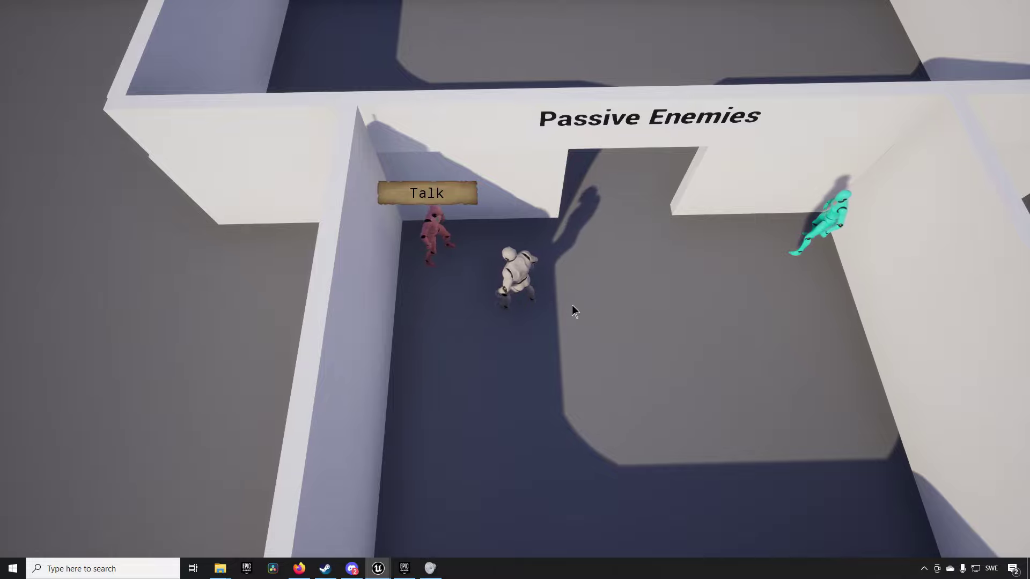
Walk to the cyan NPC and open its recruitment screen
left_click(616, 306)
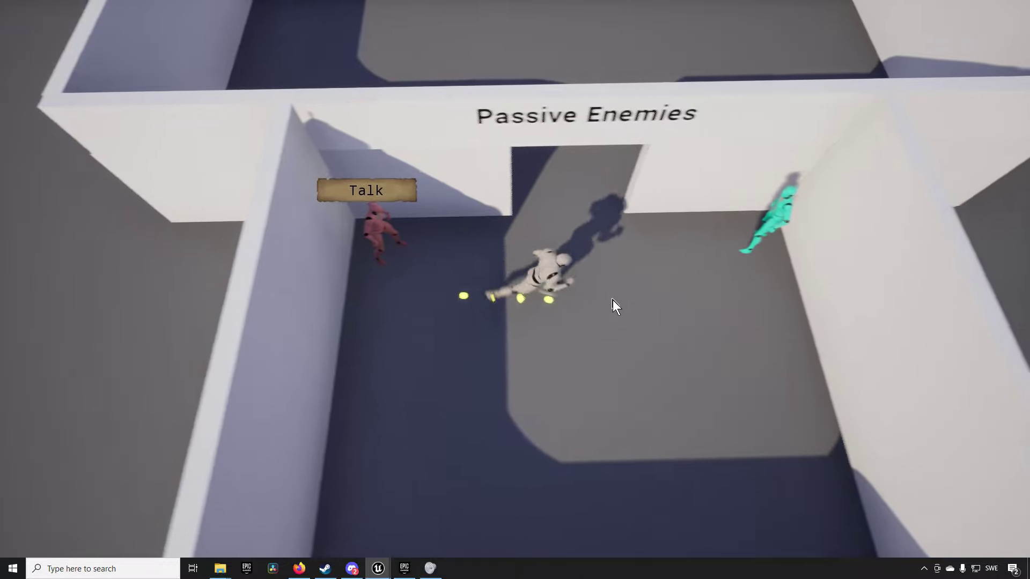
left_click(593, 283)
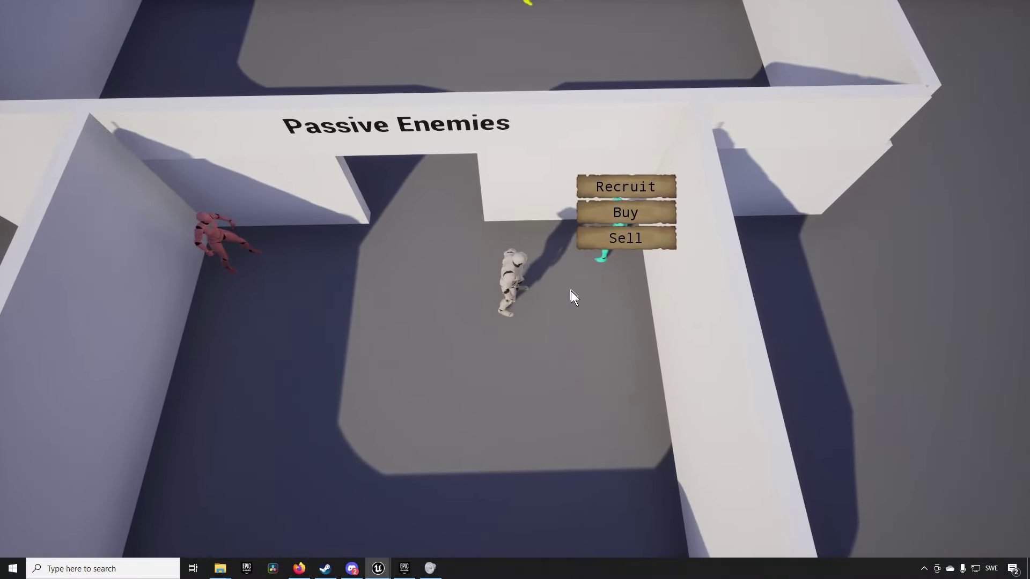
left_click(619, 191)
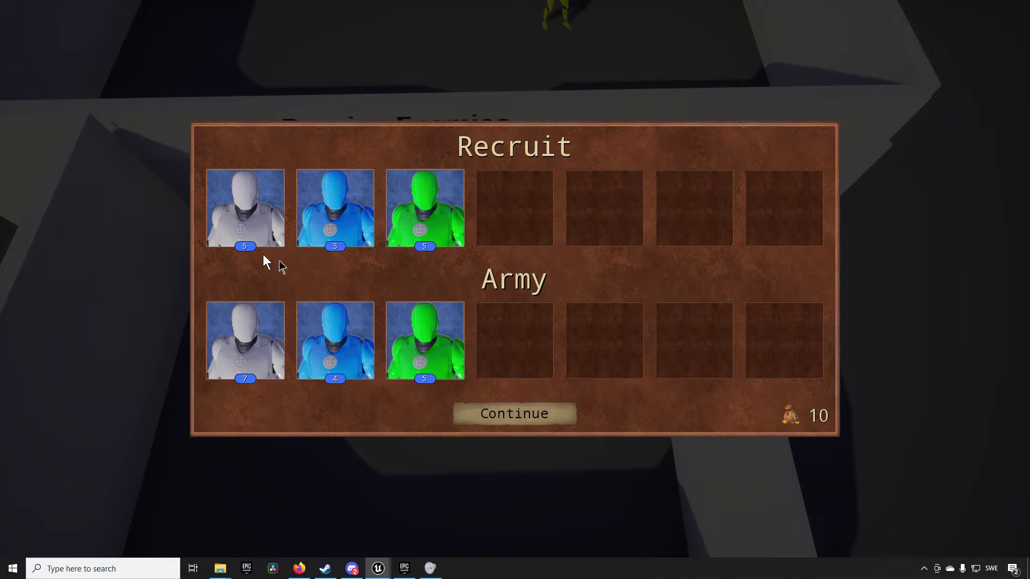
Try recruiting one white swordsman, then cancel and close the recruitment screen
left_click(259, 234)
left_click(585, 355)
left_click(445, 354)
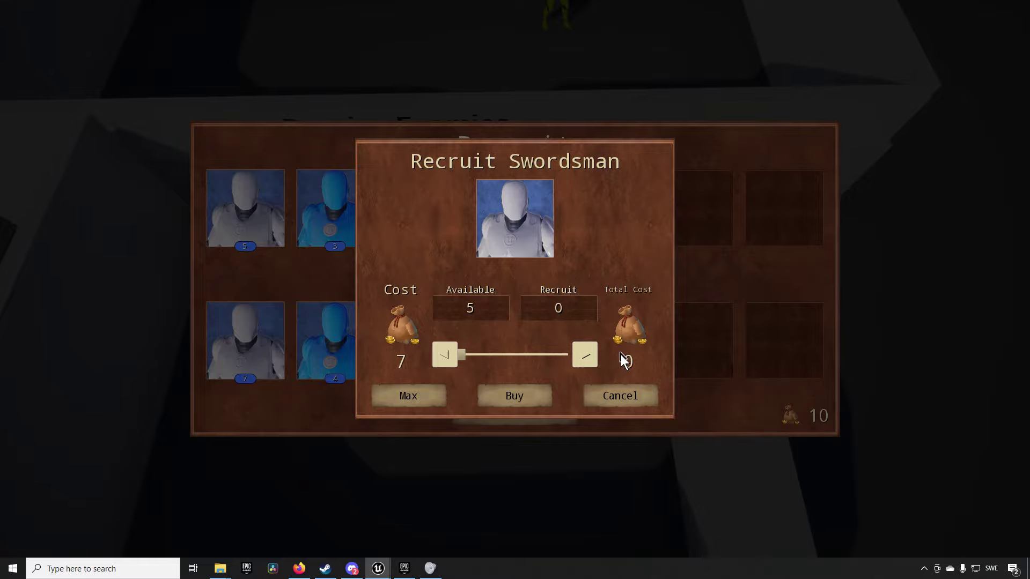
left_click(623, 396)
left_click(526, 414)
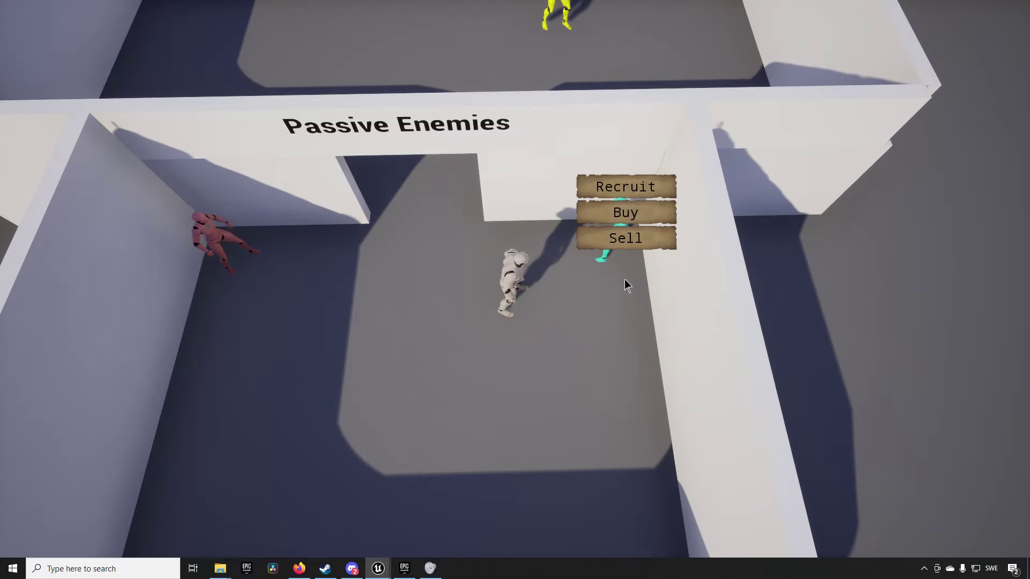
Buy the Leather Armor for 7 gold in the equipment shop and return to the level
left_click(627, 215)
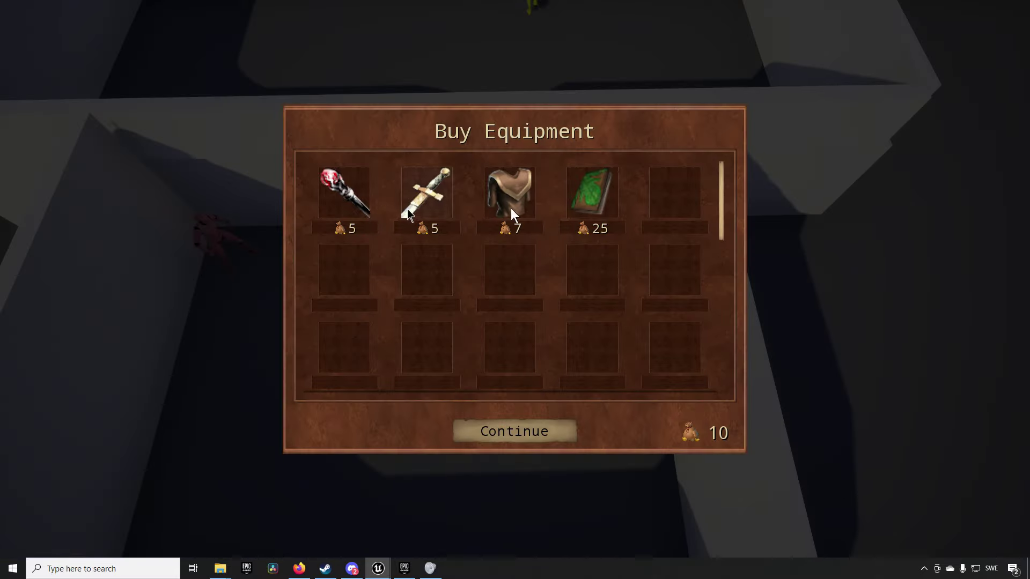
left_click(494, 204)
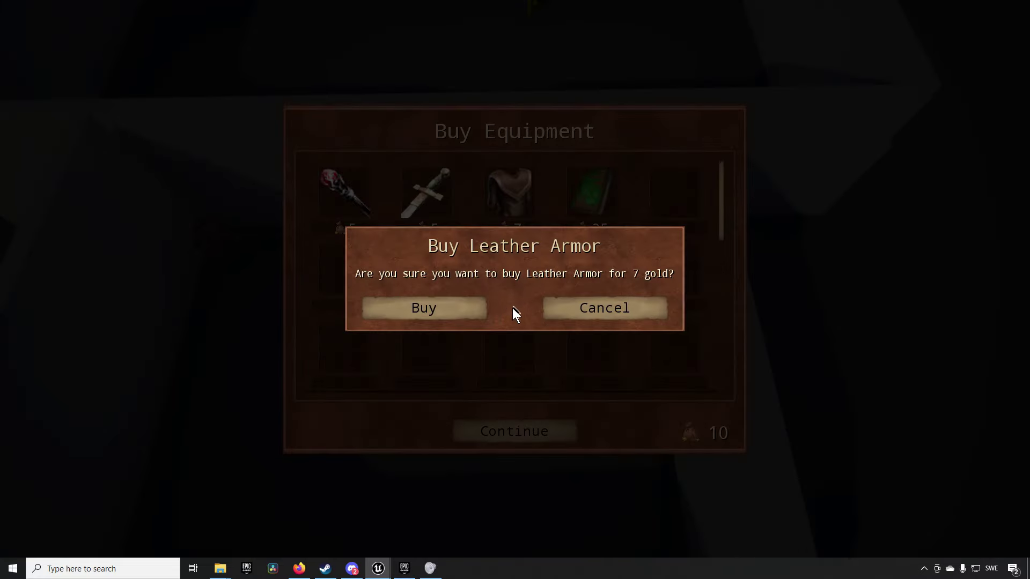
left_click(451, 306)
left_click(559, 432)
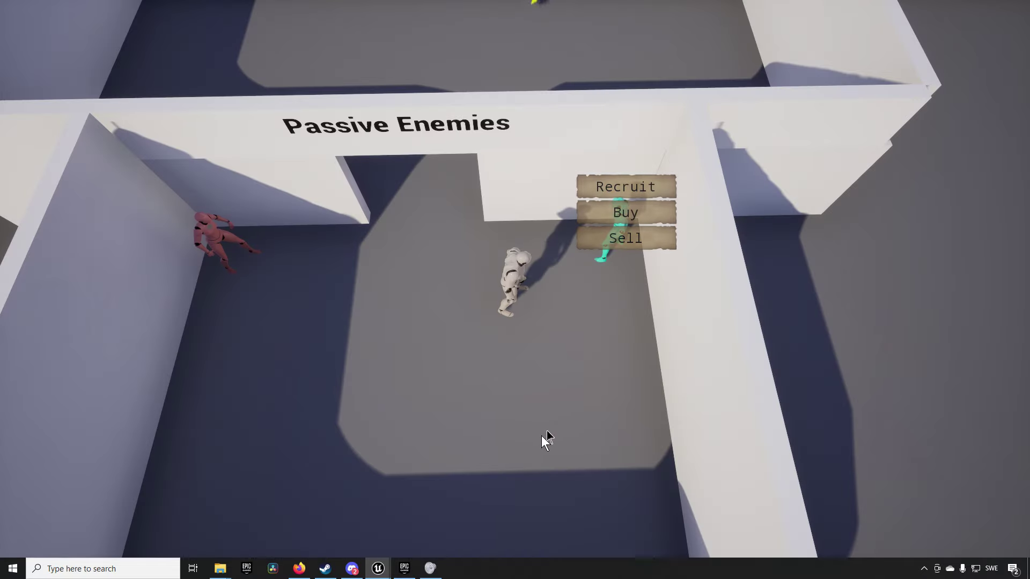
Open the hero's character panel and inspect its stats and items
left_click(512, 288)
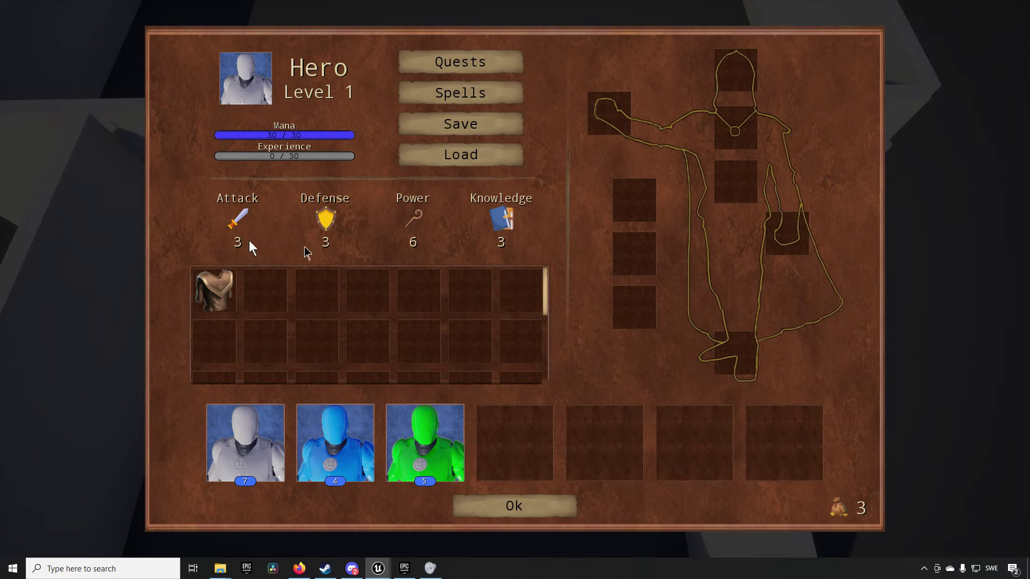
mouse_move(243, 221)
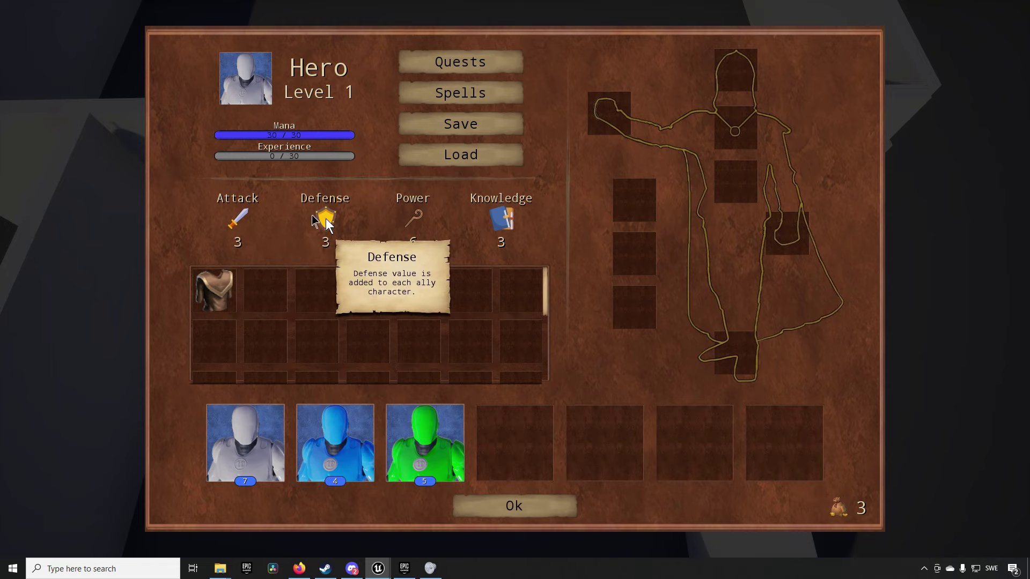
mouse_move(421, 221)
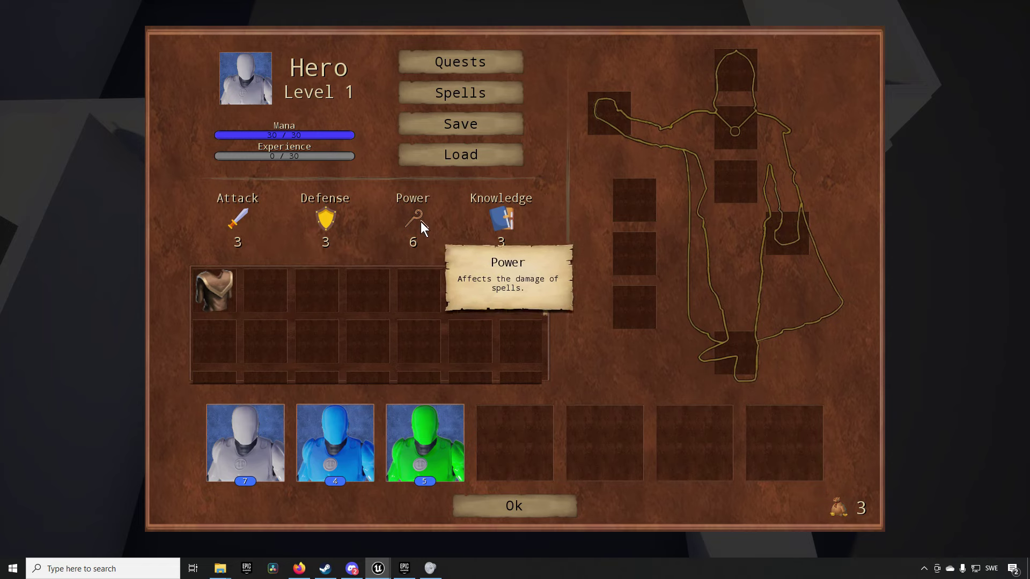
mouse_move(494, 223)
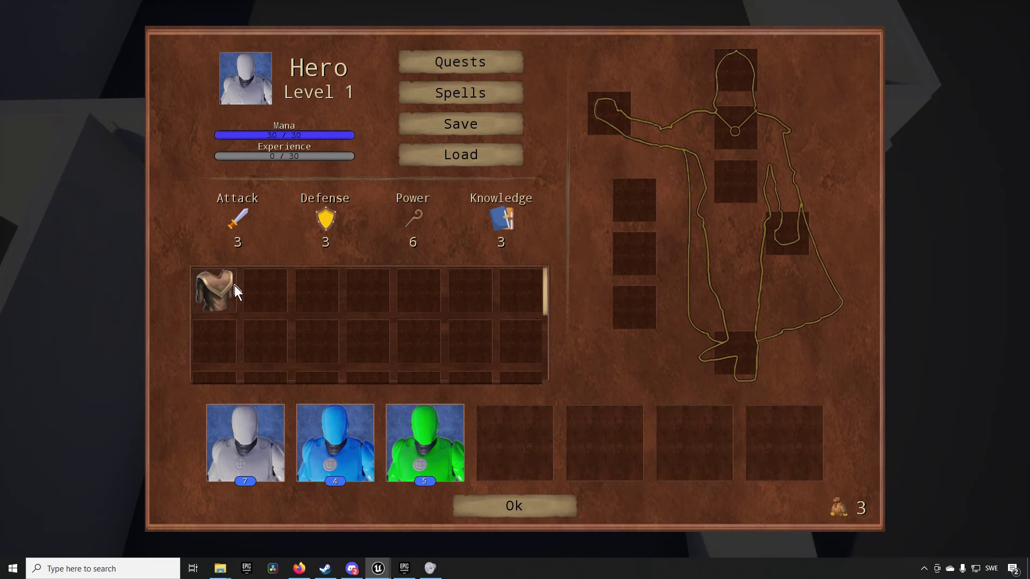
mouse_move(234, 286)
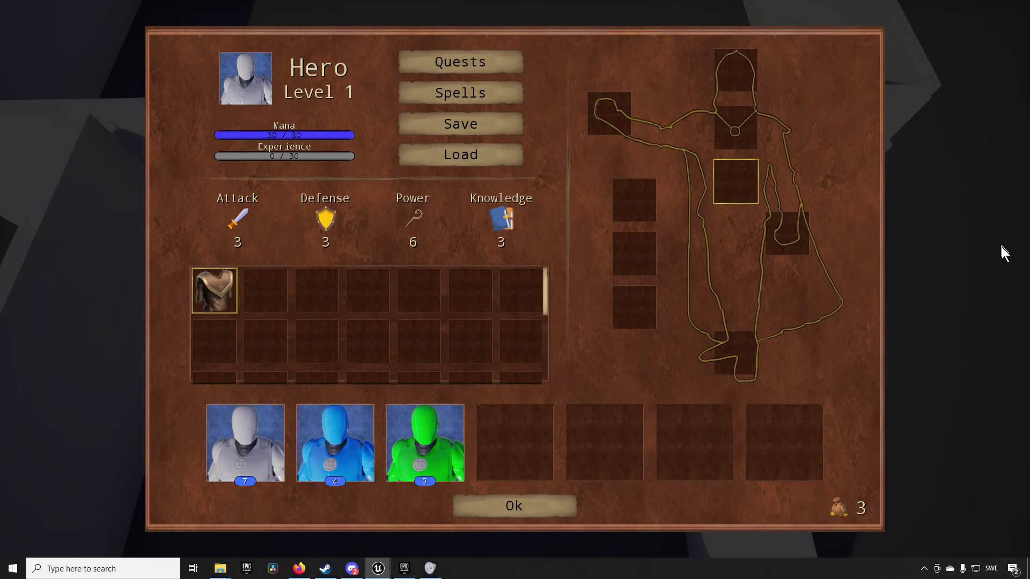
Equip the Leather Armor in the chest slot, then view and close the quest list
left_click(747, 183)
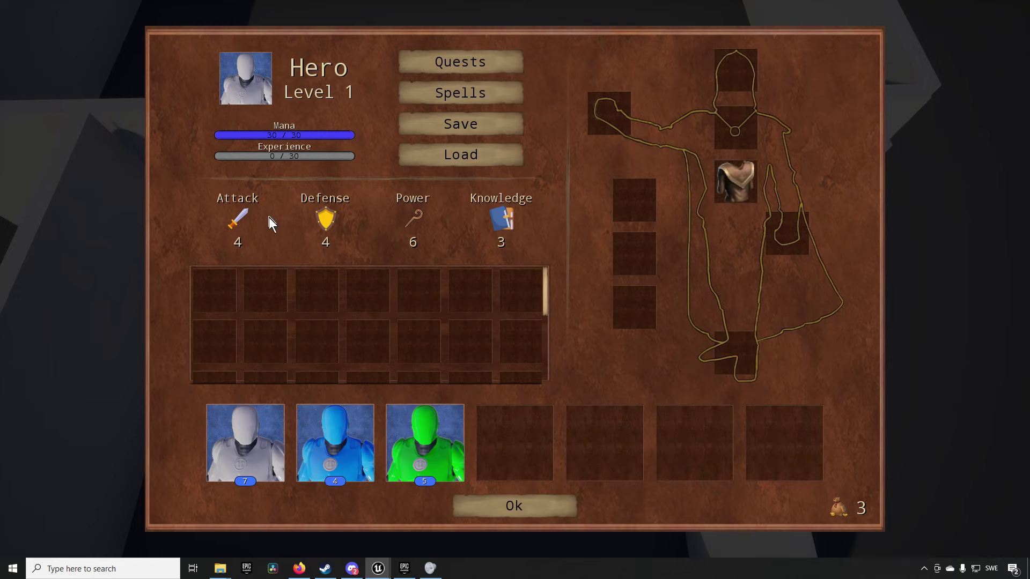
mouse_move(743, 188)
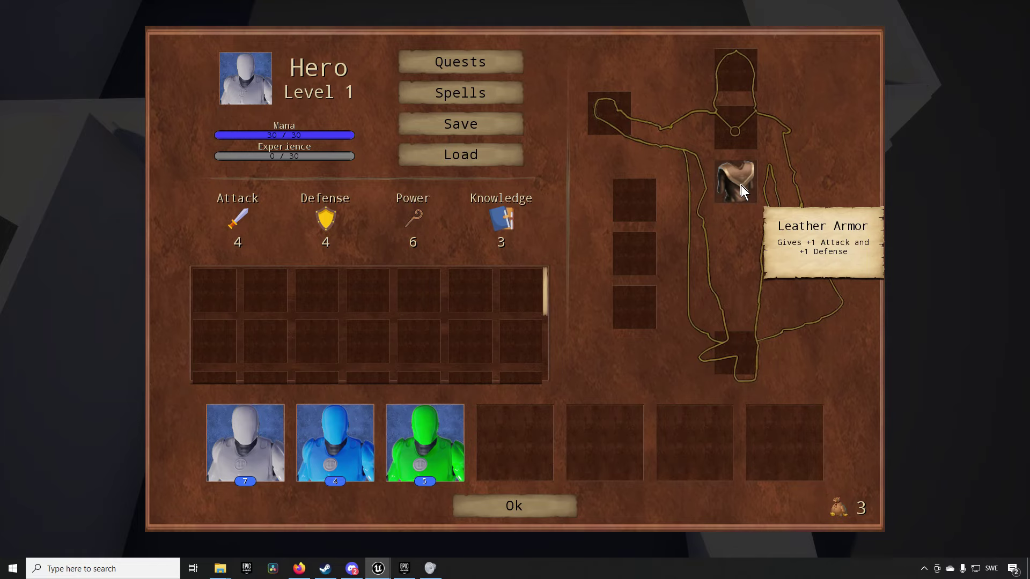
left_click(481, 62)
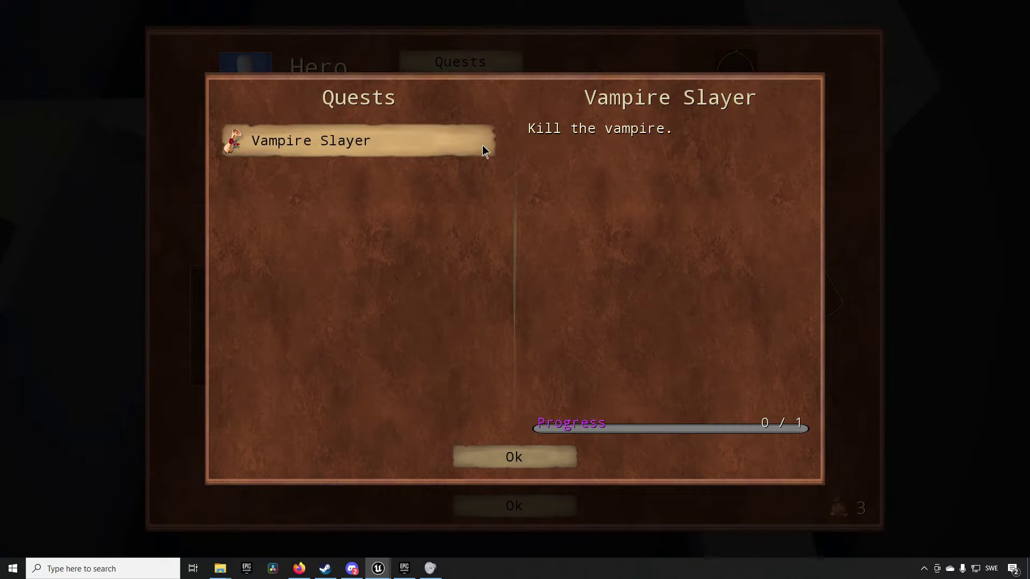
left_click(559, 459)
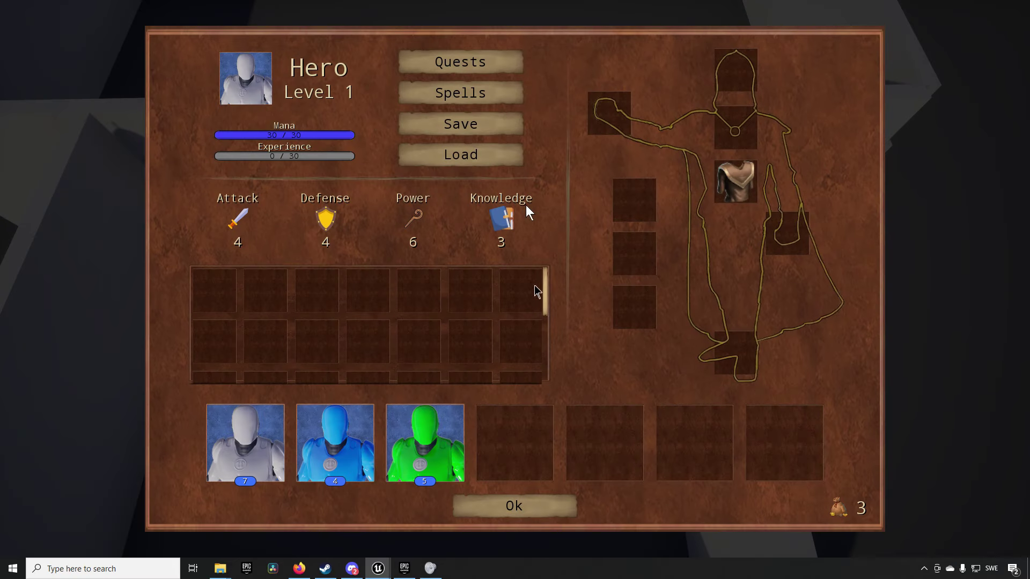
Browse the hero's spellbook through each element category tab, then close the book
left_click(479, 100)
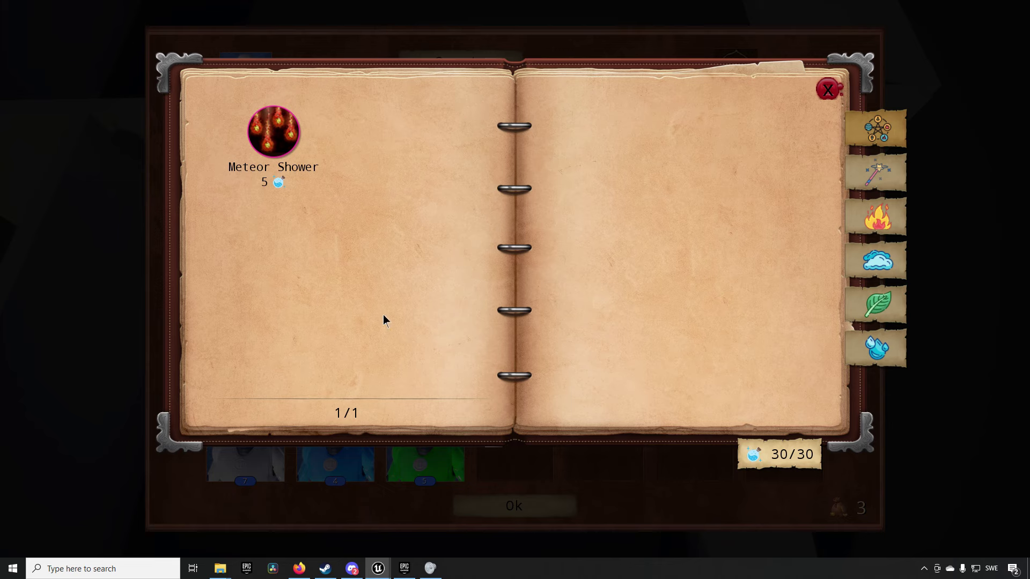
mouse_move(274, 136)
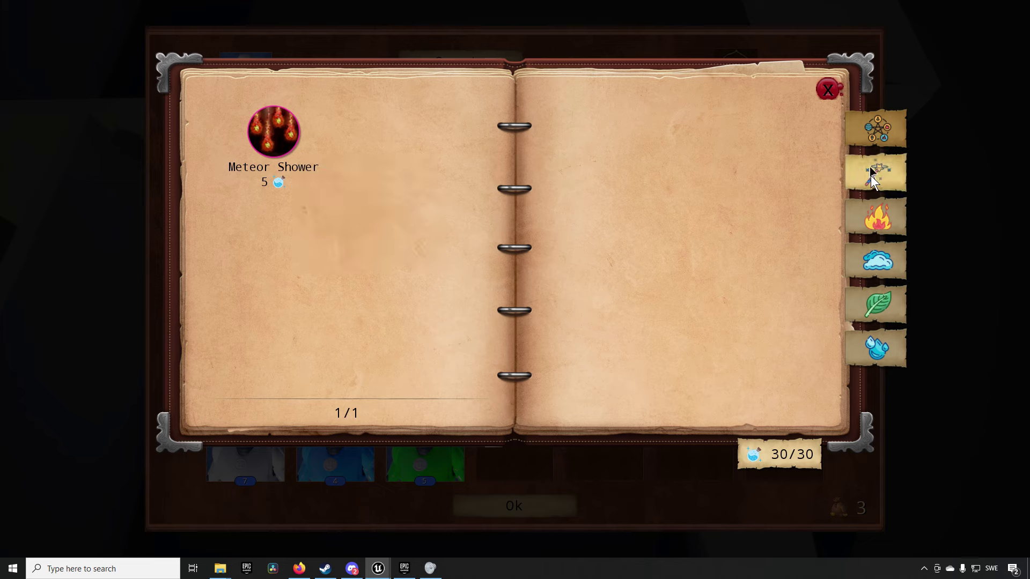
left_click(874, 261)
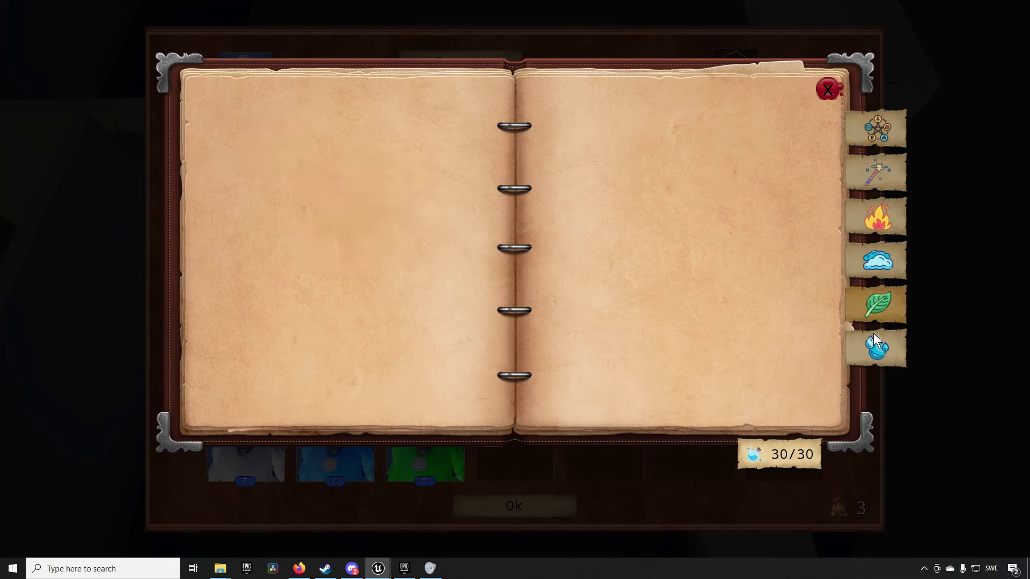
left_click(880, 225)
left_click(882, 182)
left_click(881, 141)
left_click(833, 94)
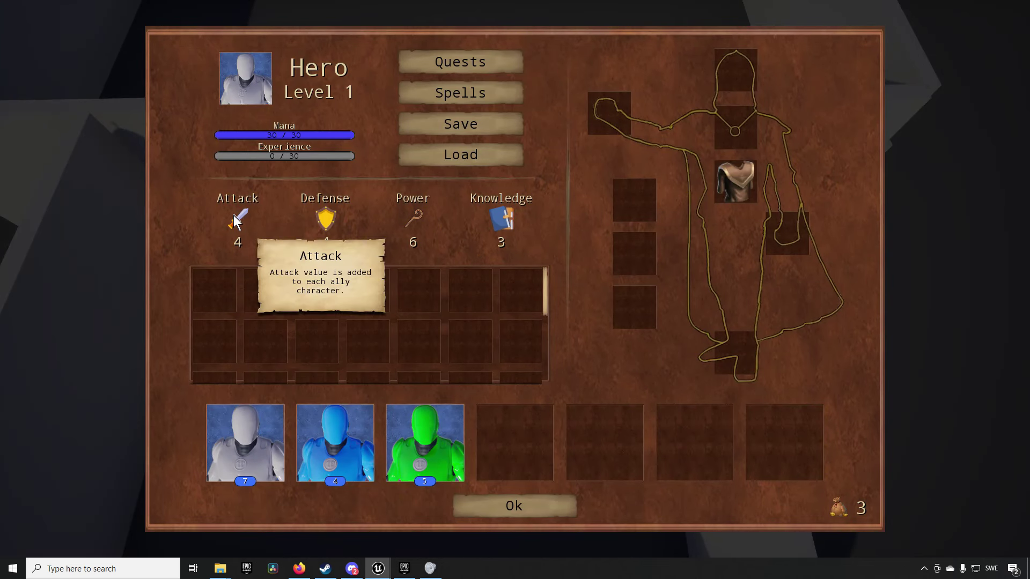
mouse_move(329, 220)
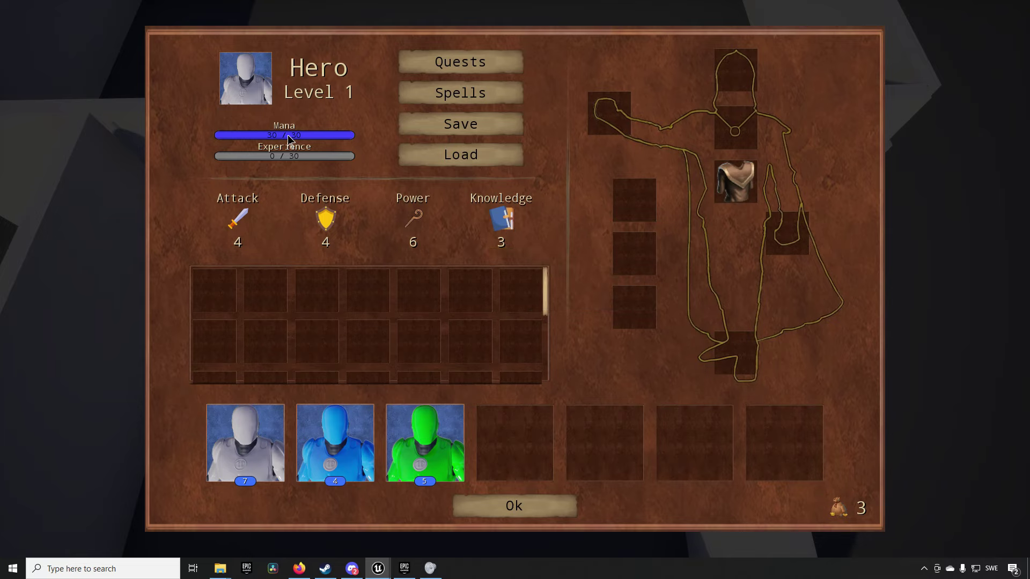
Close the hero screen and walk the hero past the enemies, north through the doorway
left_click(525, 506)
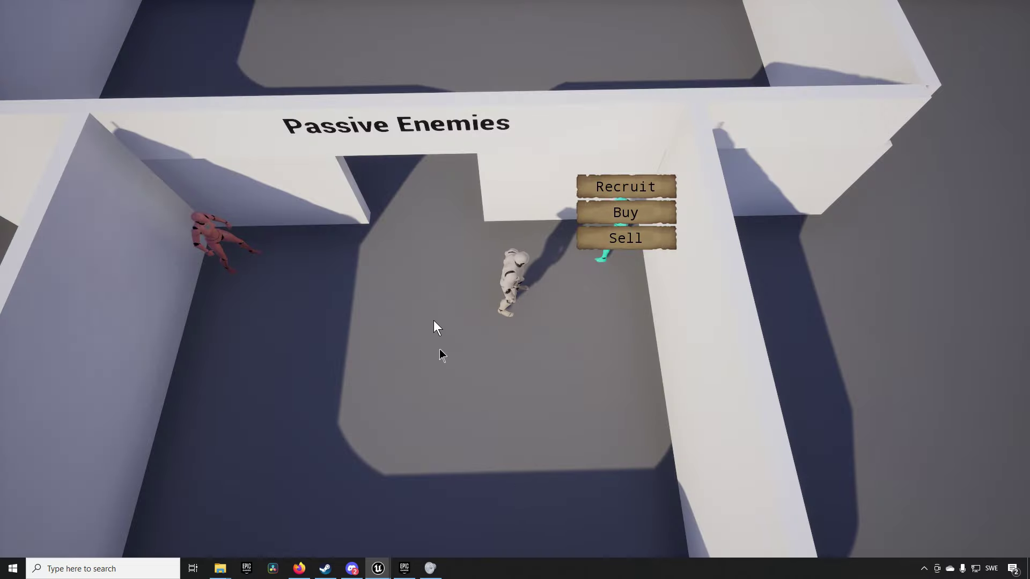
left_click(430, 220)
left_click_drag(451, 114, 484, 217)
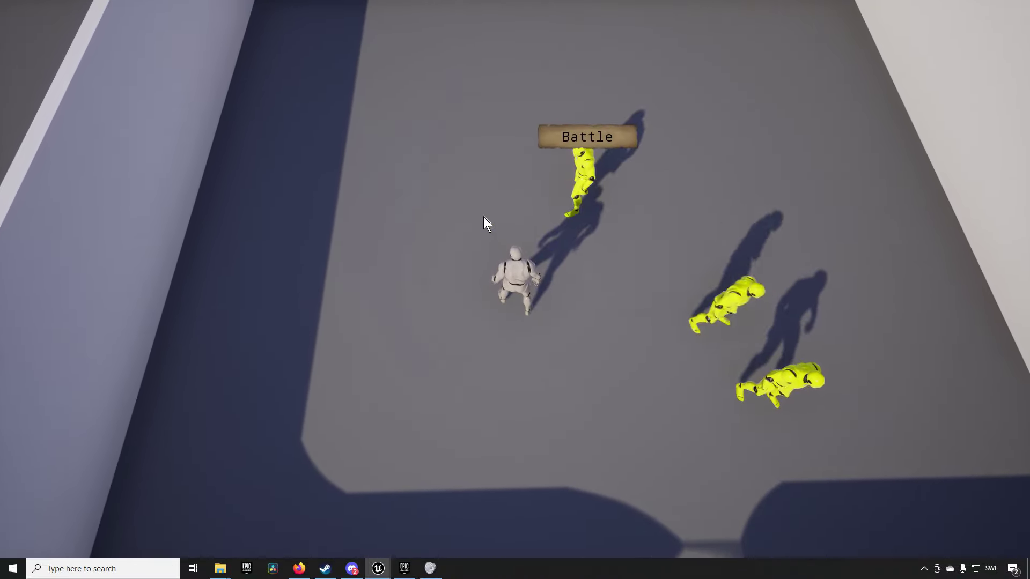
left_click(644, 236)
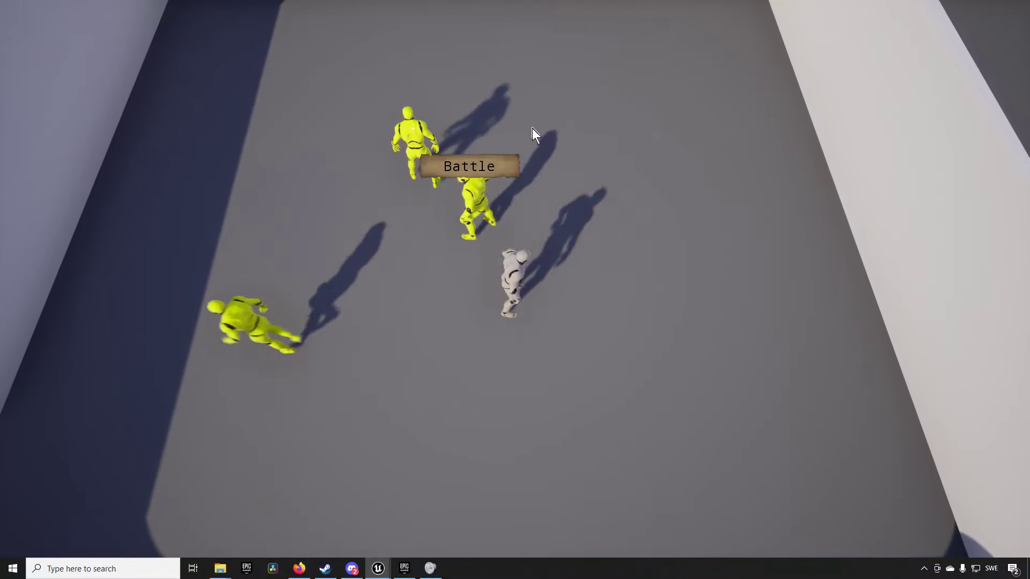
left_click(533, 132)
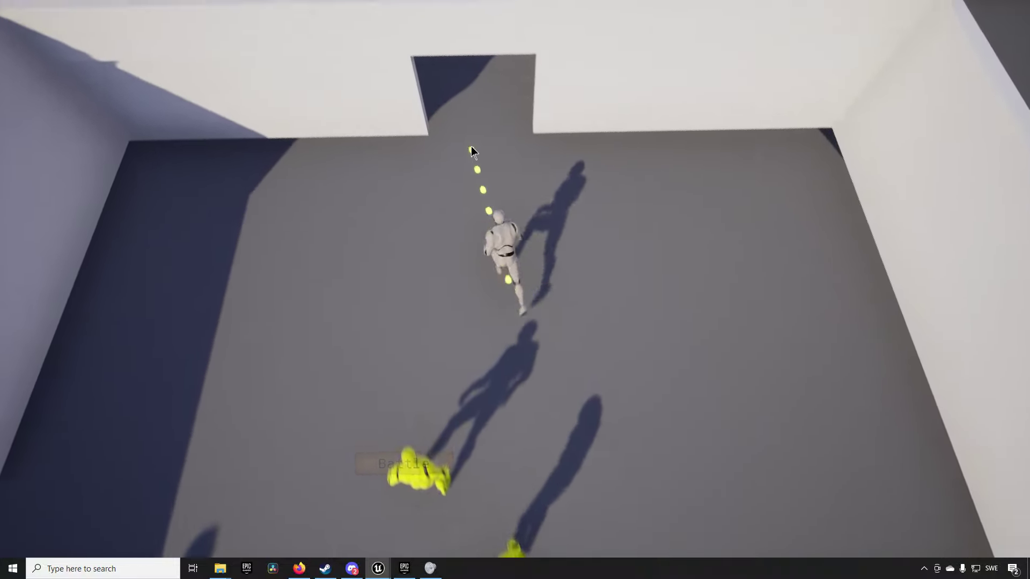
left_click(451, 143)
left_click(460, 131)
left_click(467, 129)
Loot the crate for 30 gold, 100 experience and a Slow Scroll, and reach hero Level 3
mouse_move(562, 226)
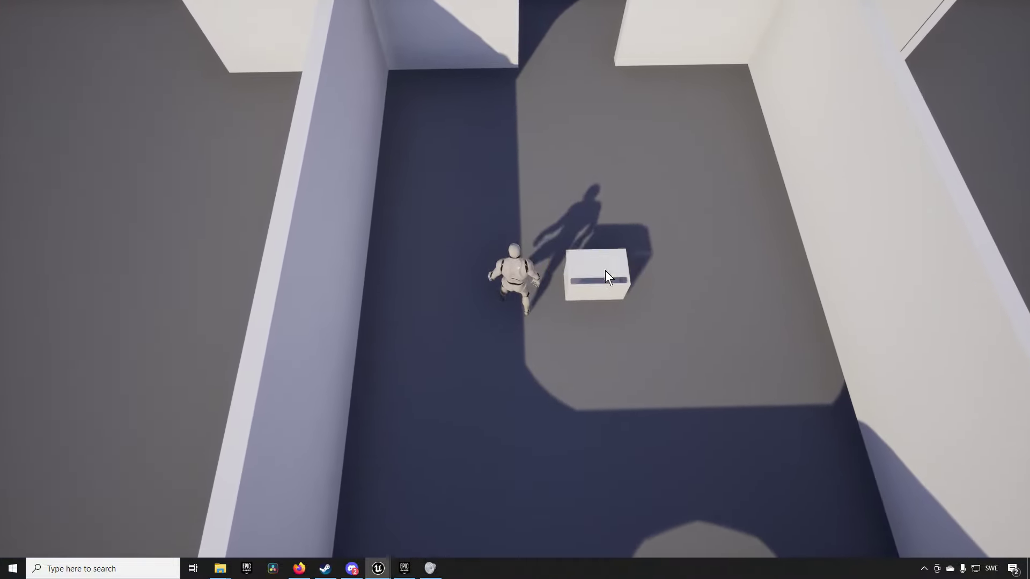
left_click(605, 271)
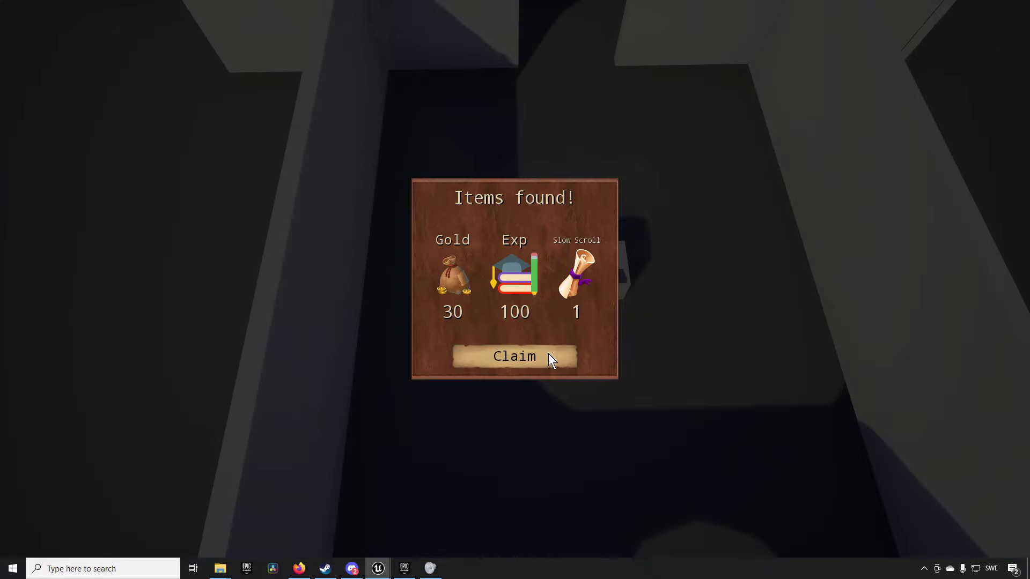
left_click(561, 349)
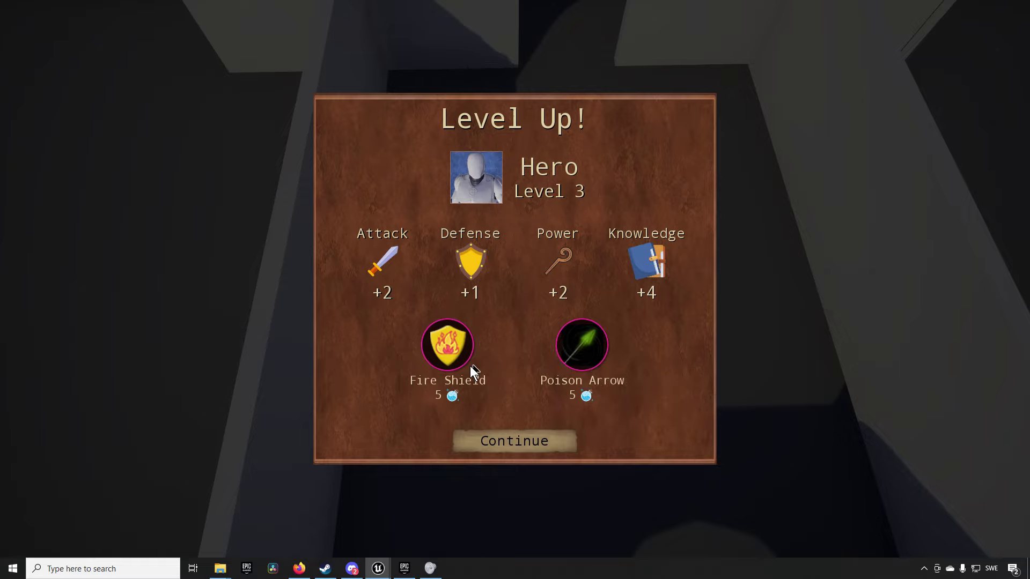
left_click(530, 445)
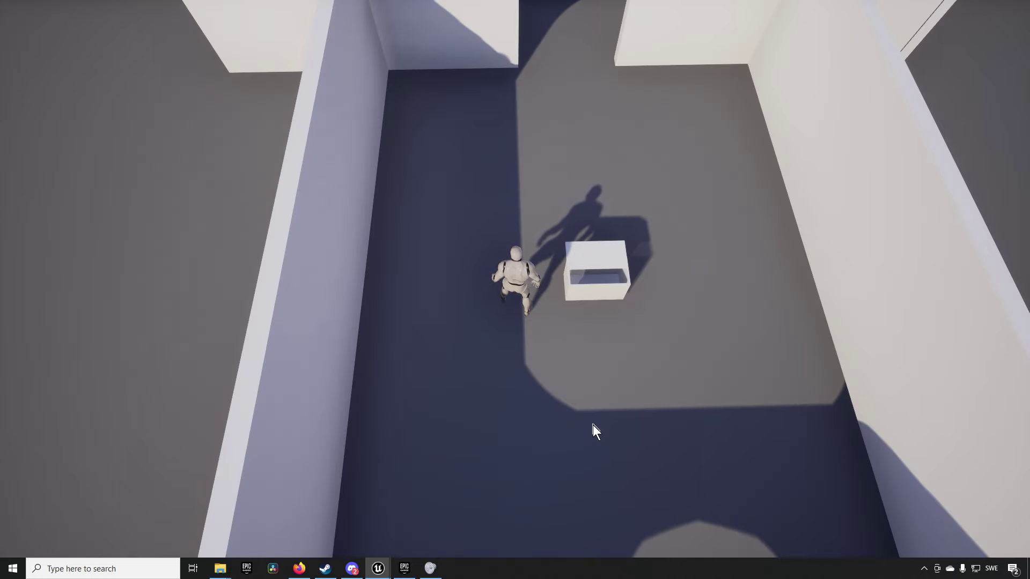
Equip the Slow Scroll in an equipment slot, then review the quests and the Slow spell in the spellbook
left_click(529, 291)
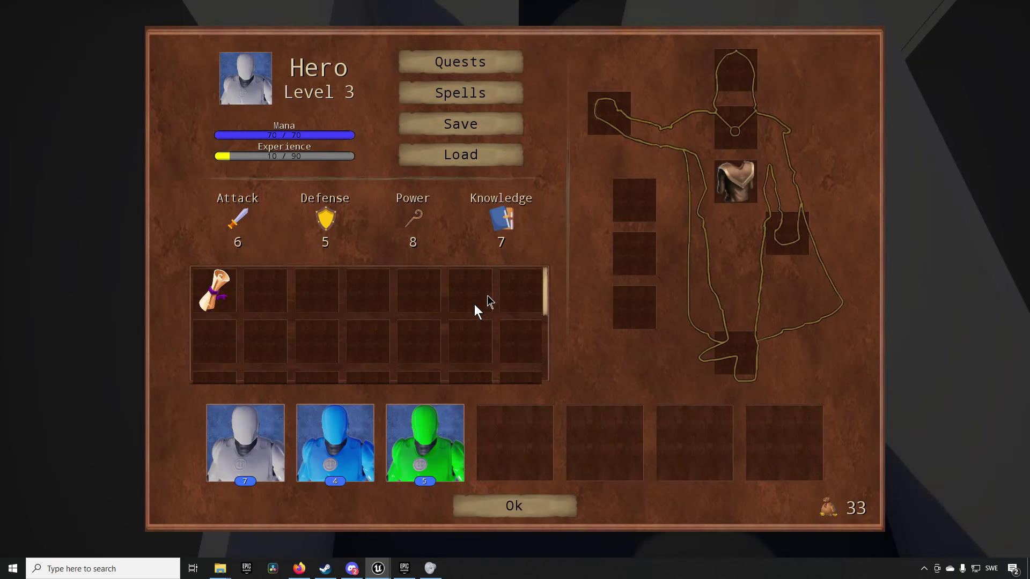
left_click_drag(222, 290, 649, 213)
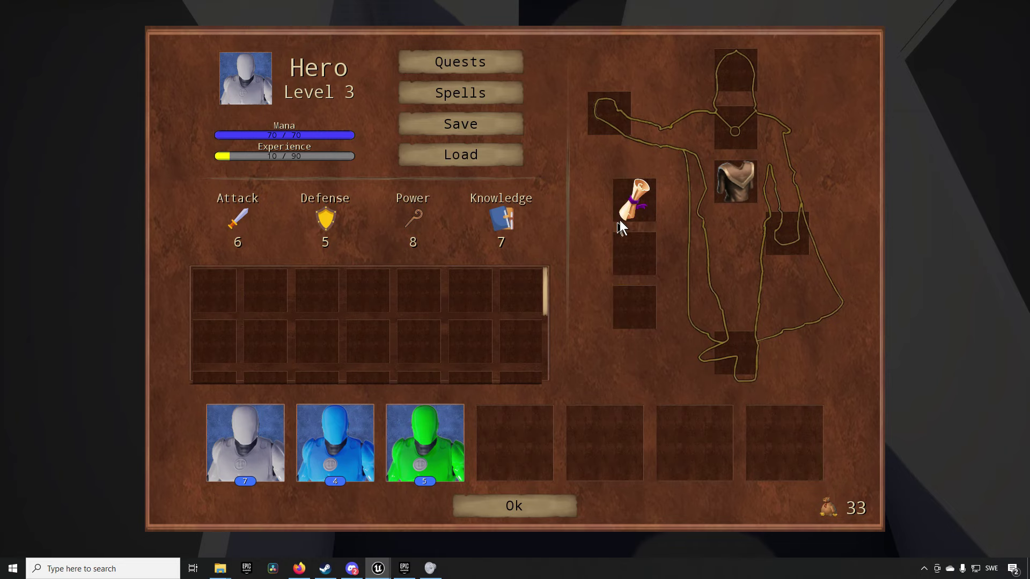
mouse_move(642, 210)
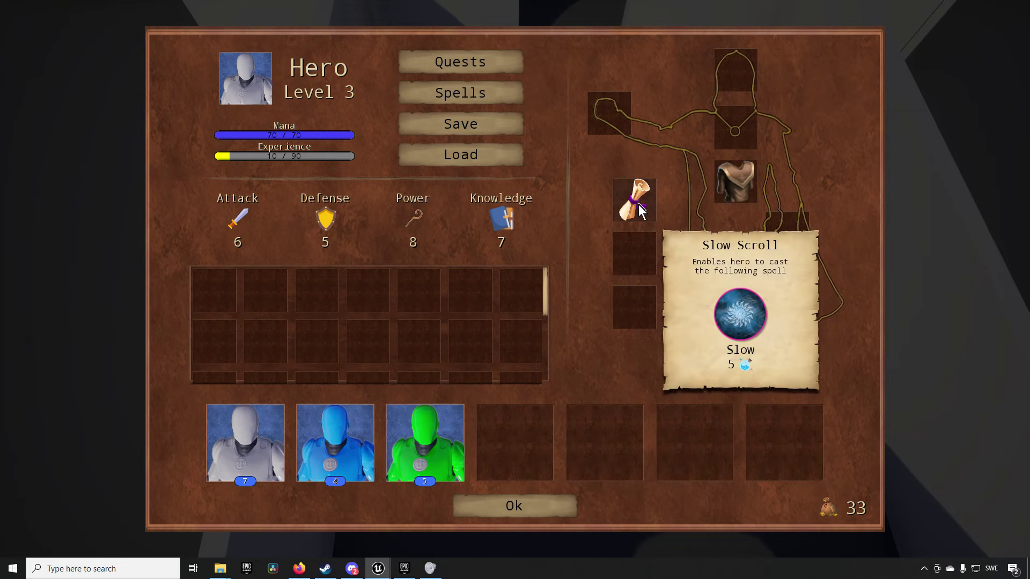
left_click(473, 66)
left_click(498, 449)
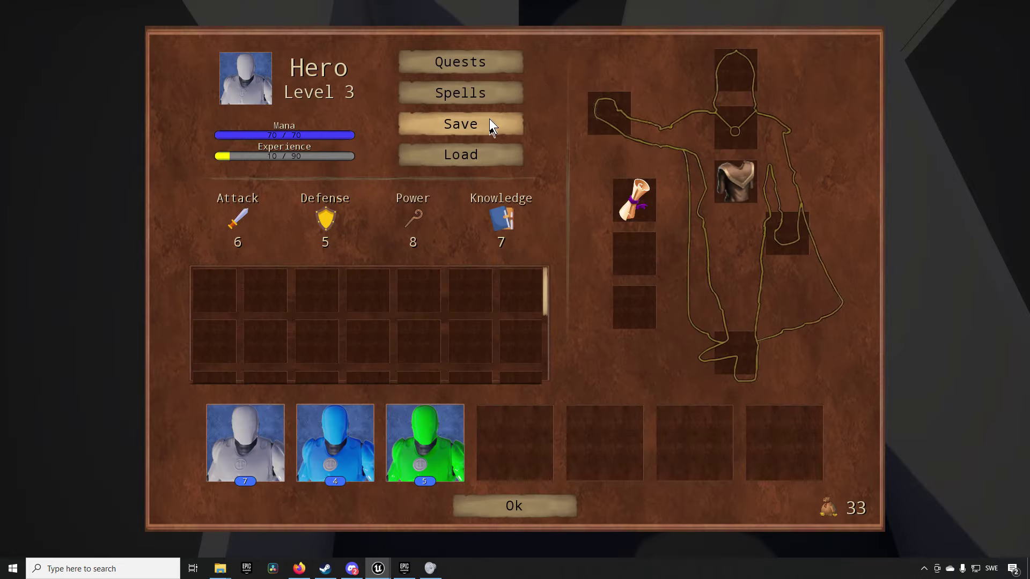
left_click(484, 92)
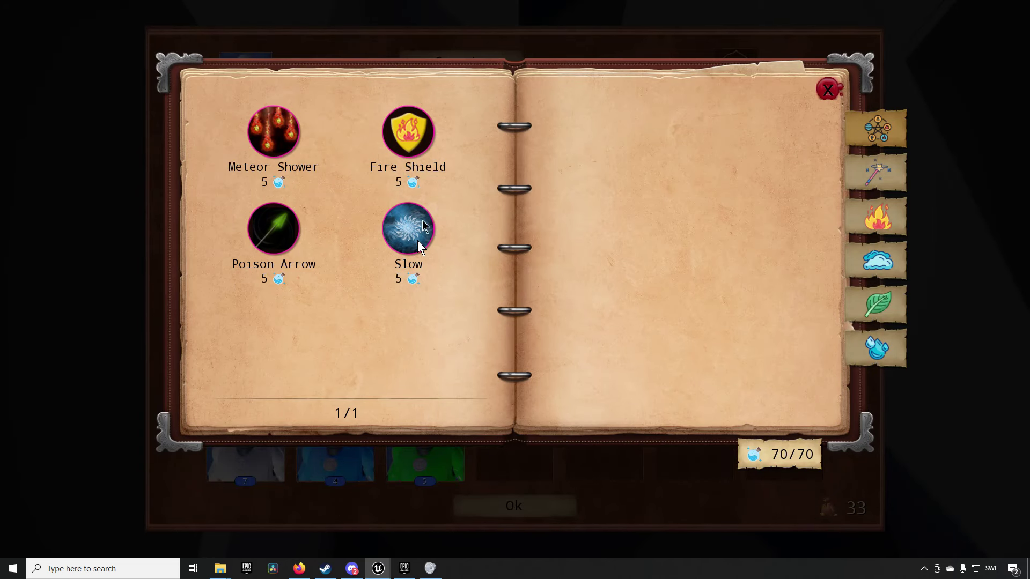
left_click(829, 91)
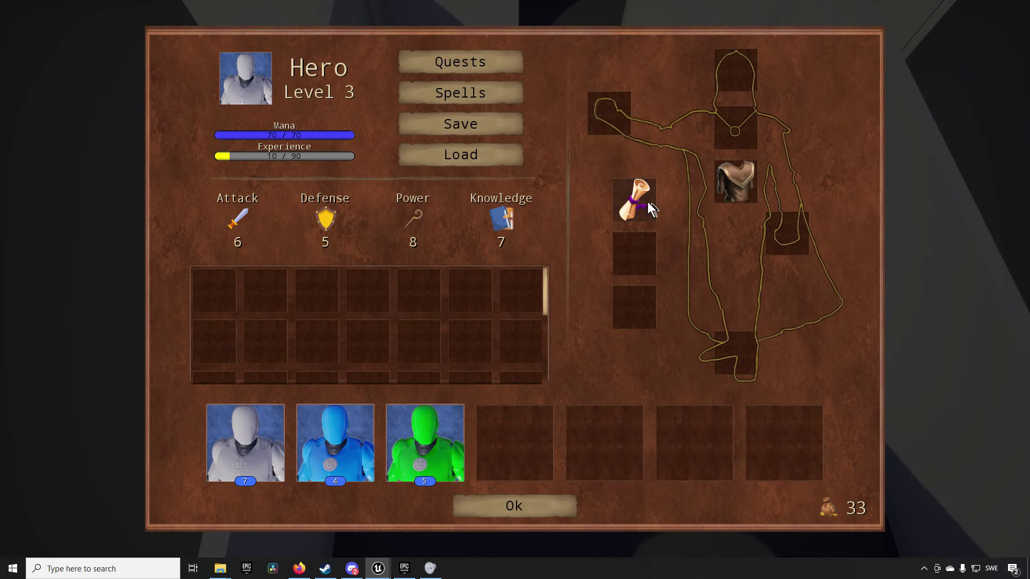
Return the Slow Scroll to the inventory, recheck the spellbook, and close the hero panel
left_click_drag(641, 203, 516, 277)
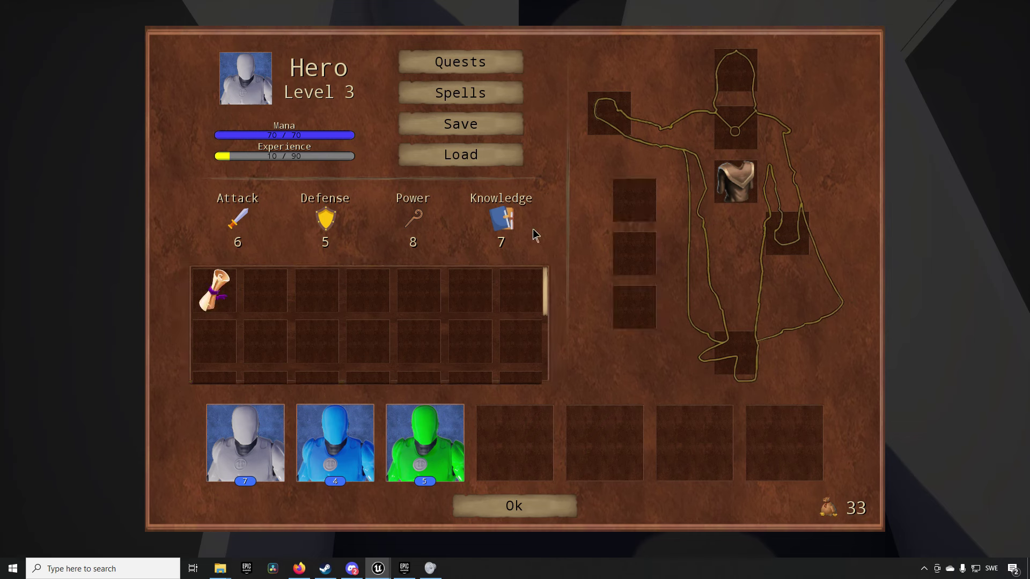
left_click(492, 95)
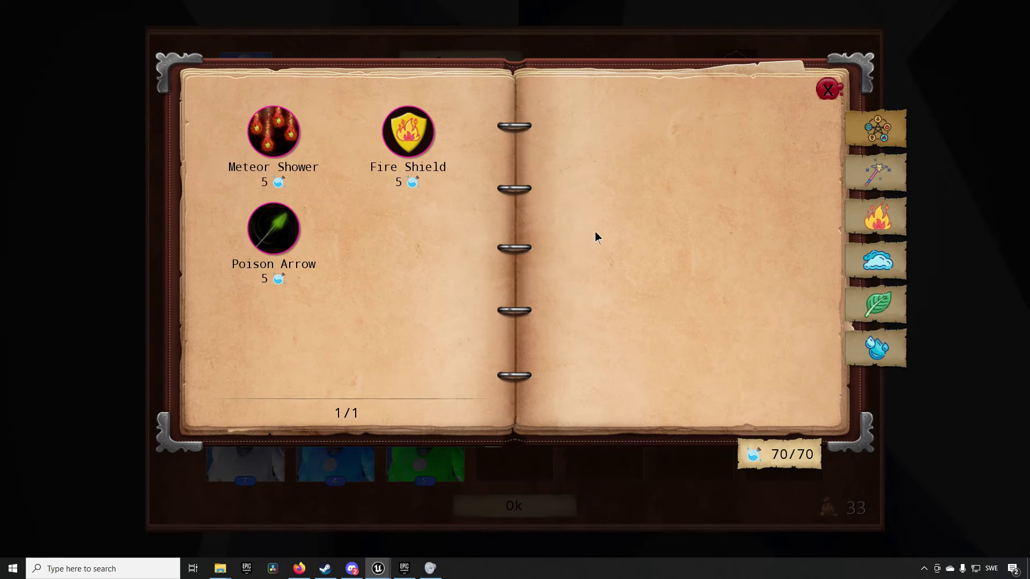
left_click(827, 89)
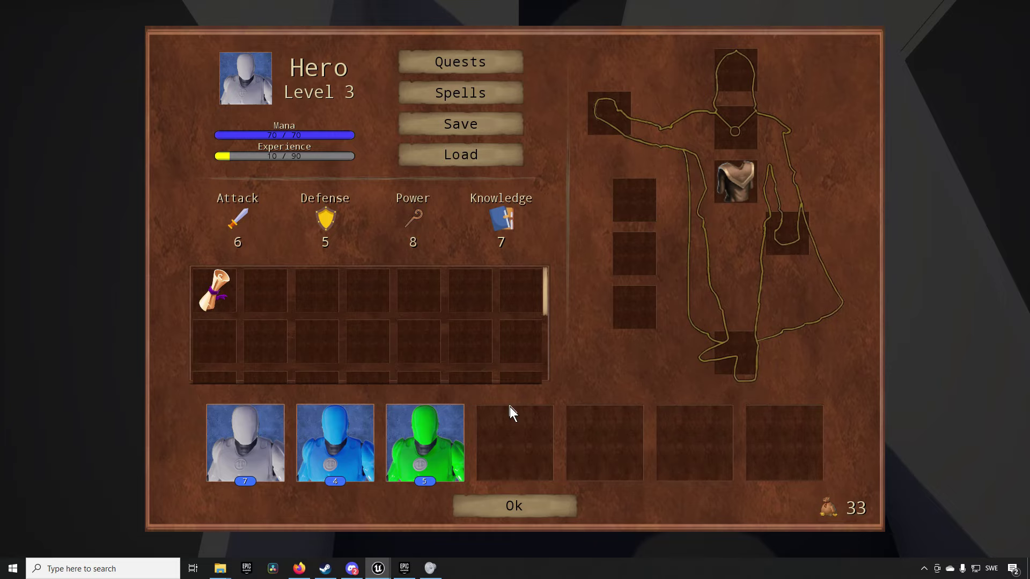
left_click(527, 512)
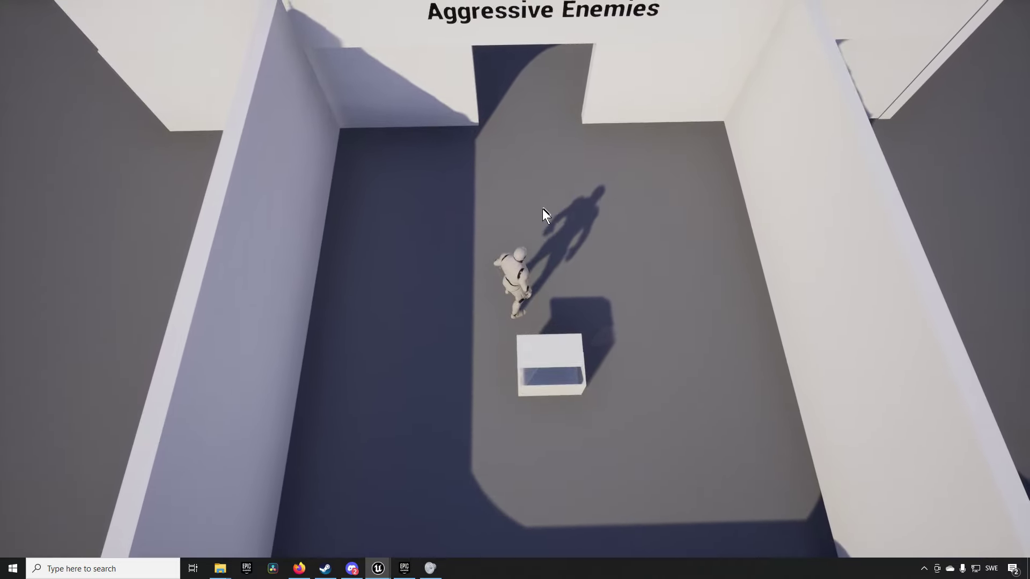
Review the Vampire Slayer quest, then walk the hero north through the Aggressive Enemies doorway
left_click(534, 199)
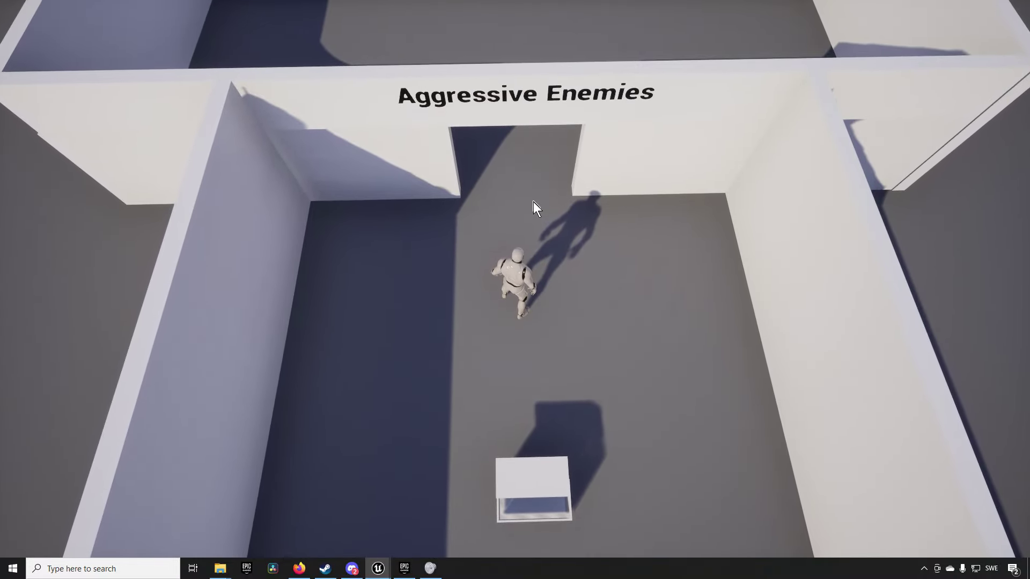
key("i")
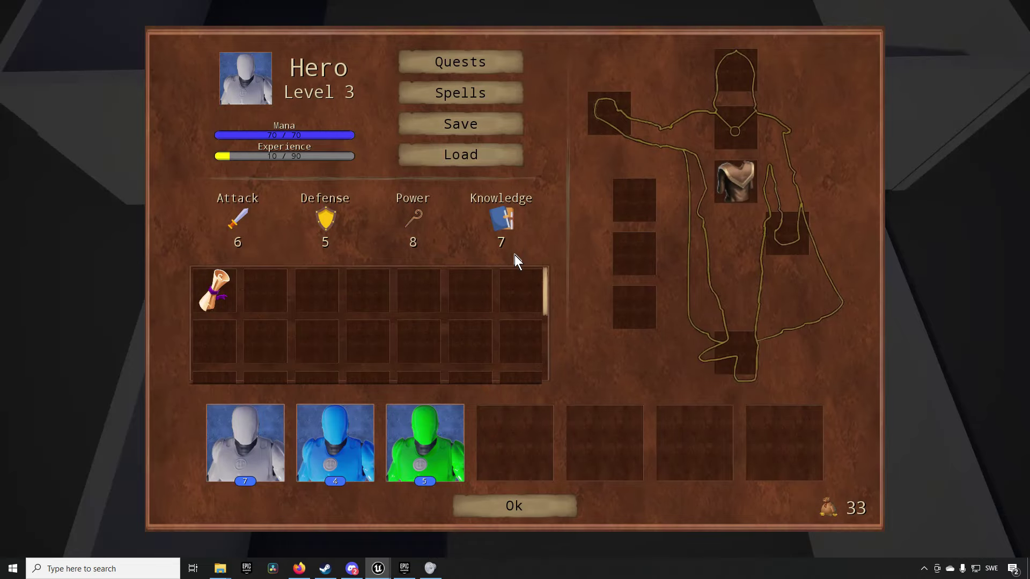
left_click(474, 67)
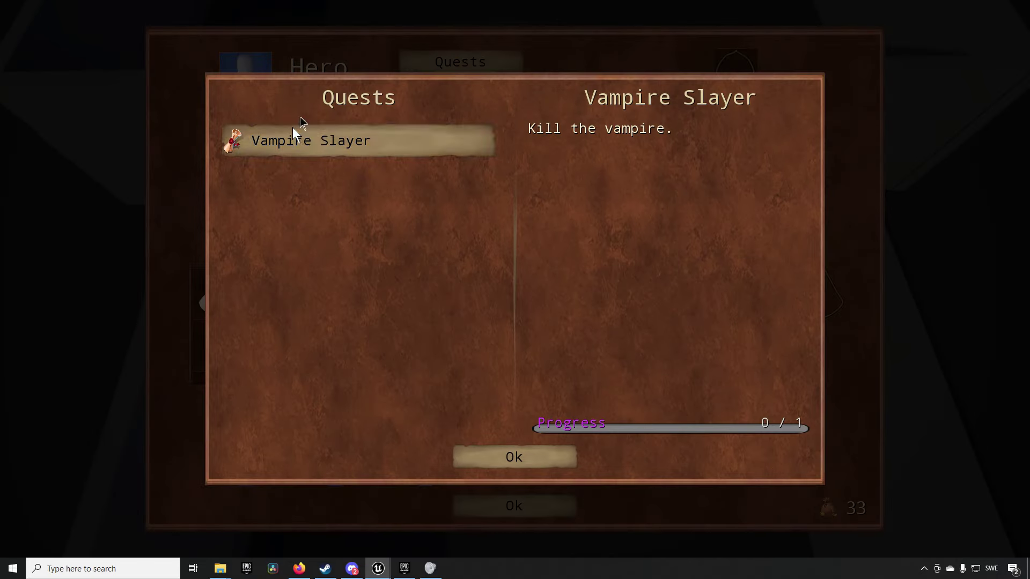
left_click(517, 450)
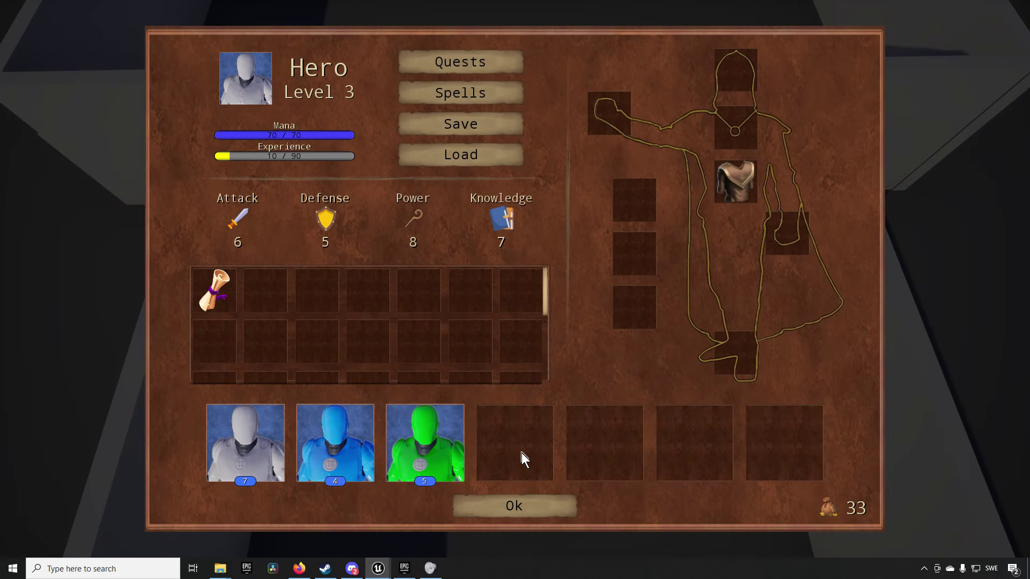
left_click(518, 502)
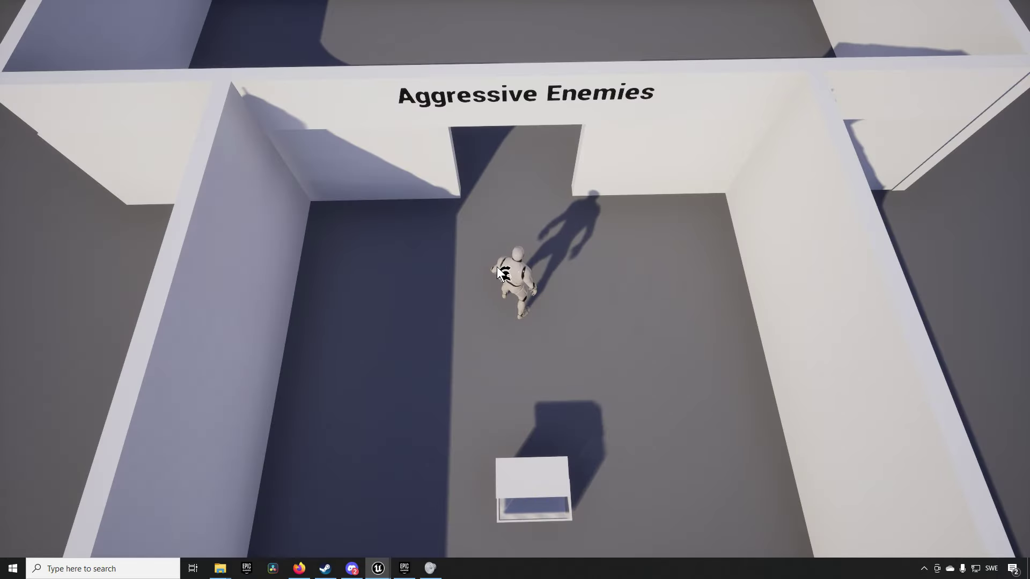
scroll(512, 221, "up", 3)
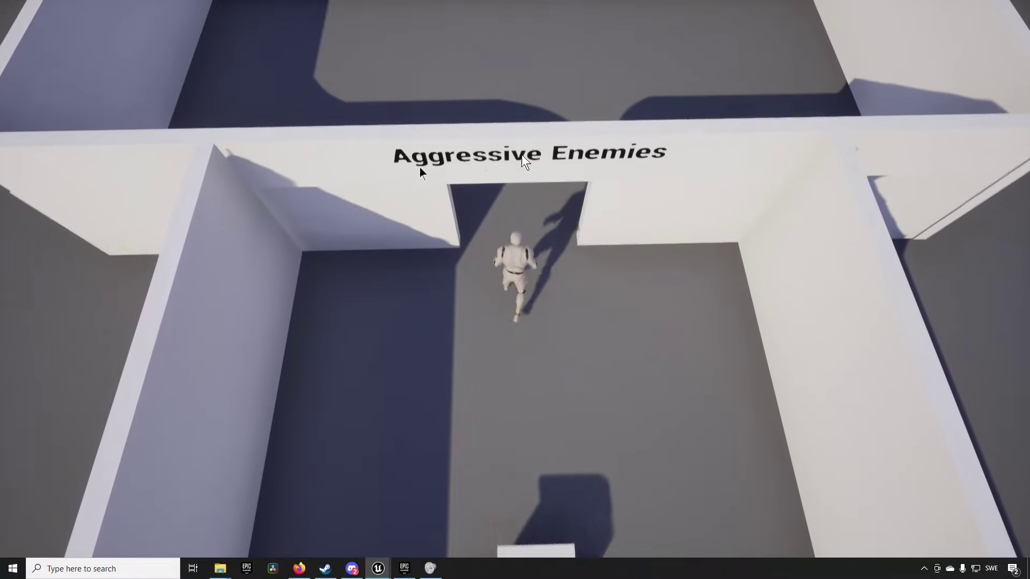
left_click_drag(524, 161, 521, 73)
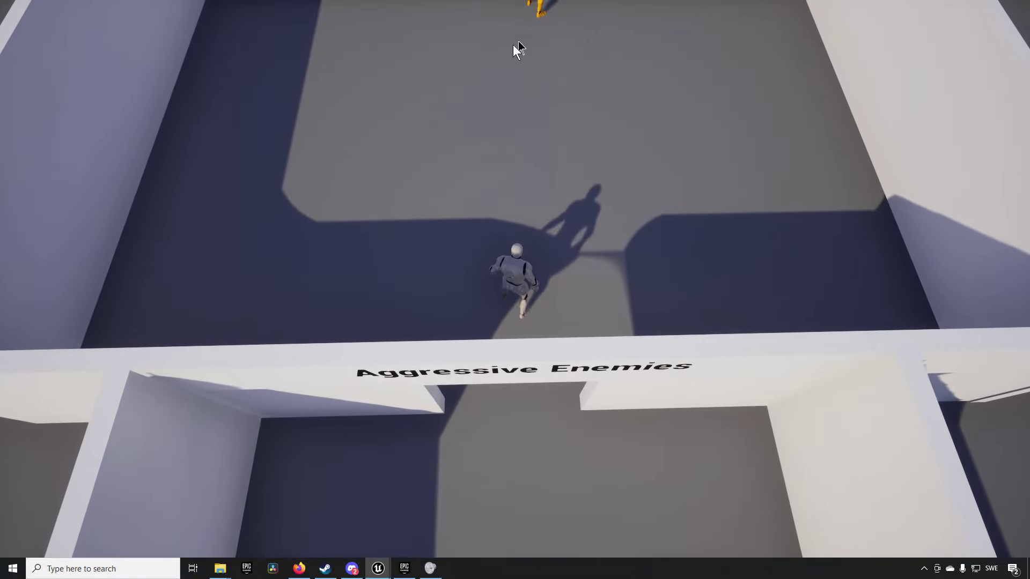
Run the hero to the yellow enemy to trigger the Deployment Phase battle grid
left_click(517, 93)
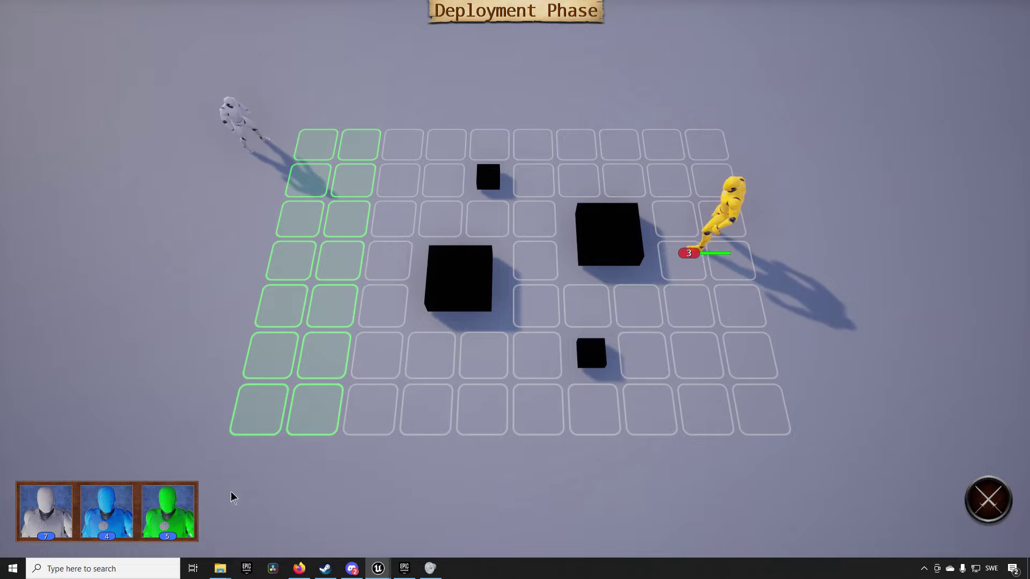
Place the white, blue and green units on green starting cells and start the battle at Turn 1
mouse_move(59, 512)
left_mouse_down()
mouse_move(301, 371)
mouse_move(291, 295)
mouse_move(340, 260)
left_mouse_up()
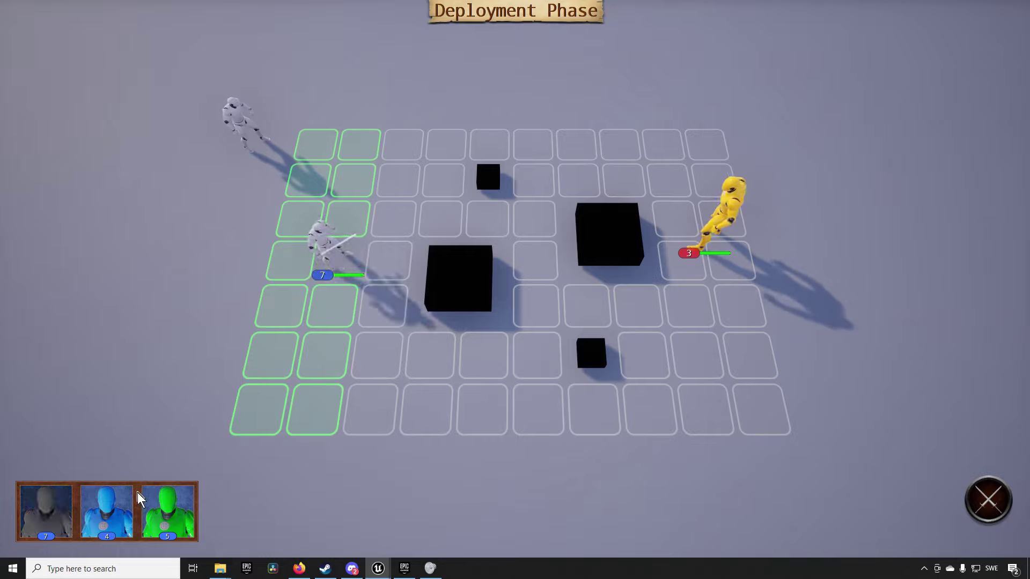
mouse_move(138, 490)
left_mouse_down()
mouse_move(280, 391)
mouse_move(275, 398)
left_mouse_up()
left_click_drag(182, 491, 371, 152)
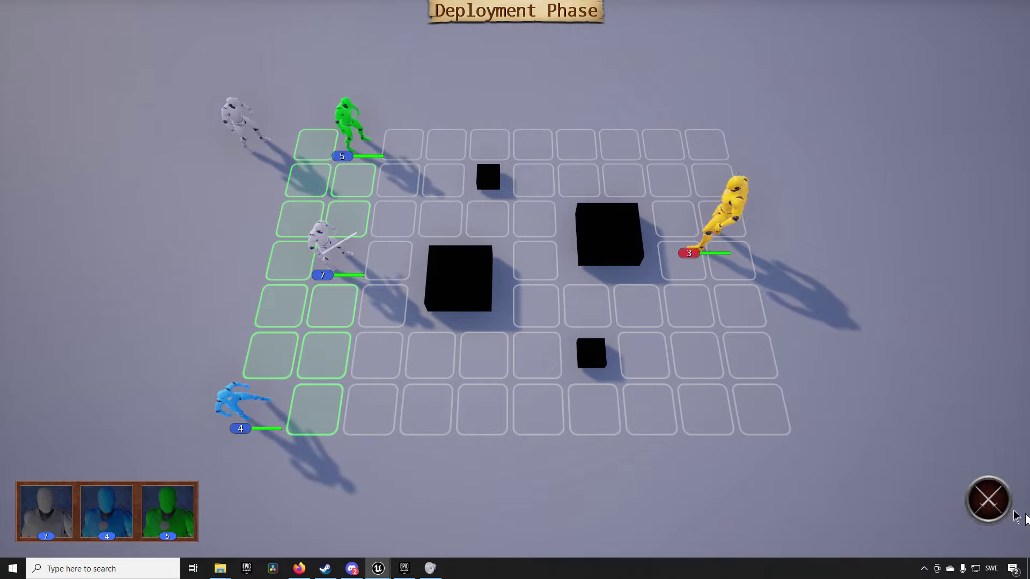
left_click(992, 502)
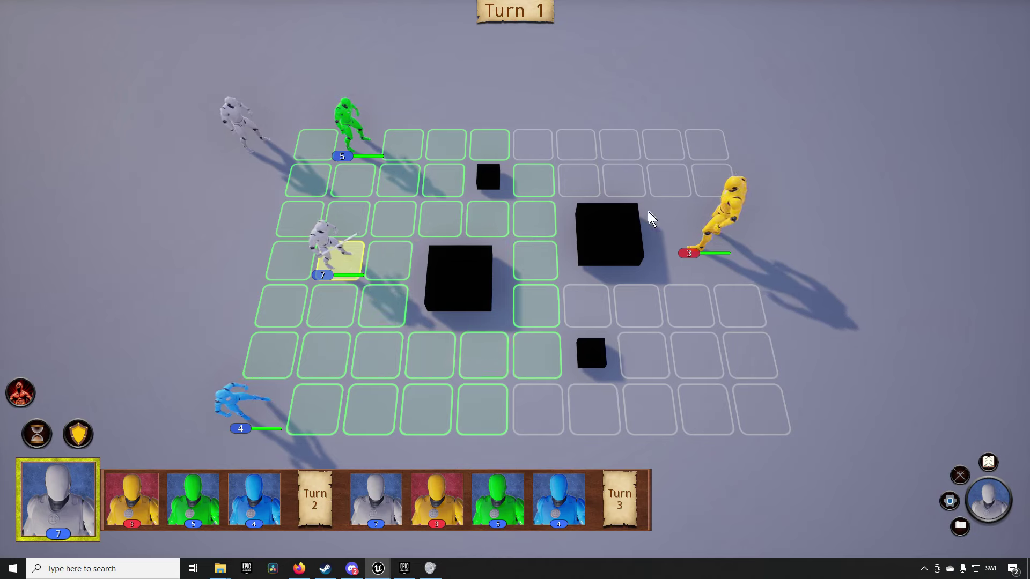
Inspect the Vampire enemy's stats and abilities, then activate the Berserk ability
left_click(704, 239)
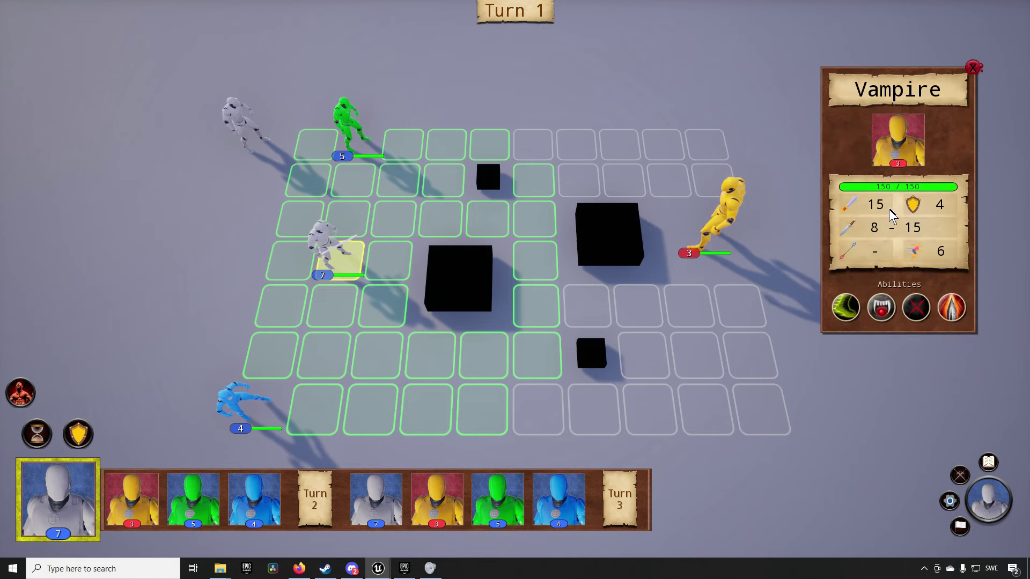
mouse_move(876, 207)
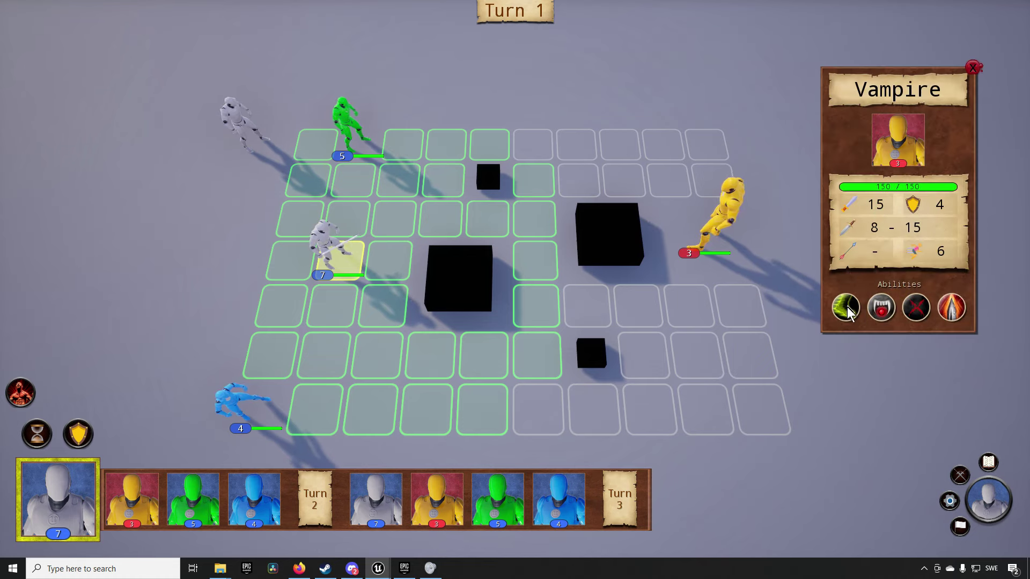
mouse_move(847, 307)
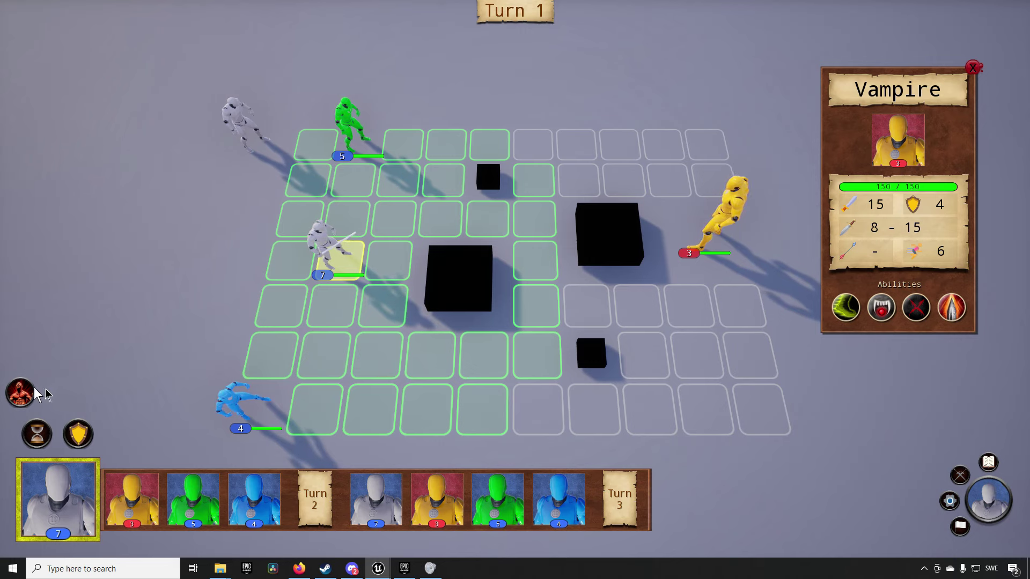
mouse_move(33, 387)
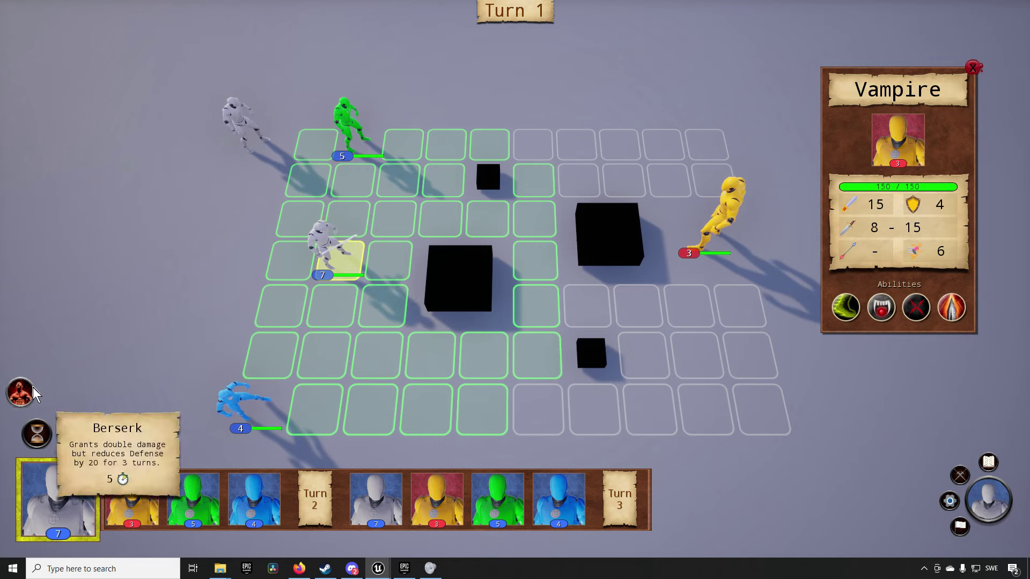
left_click(33, 387)
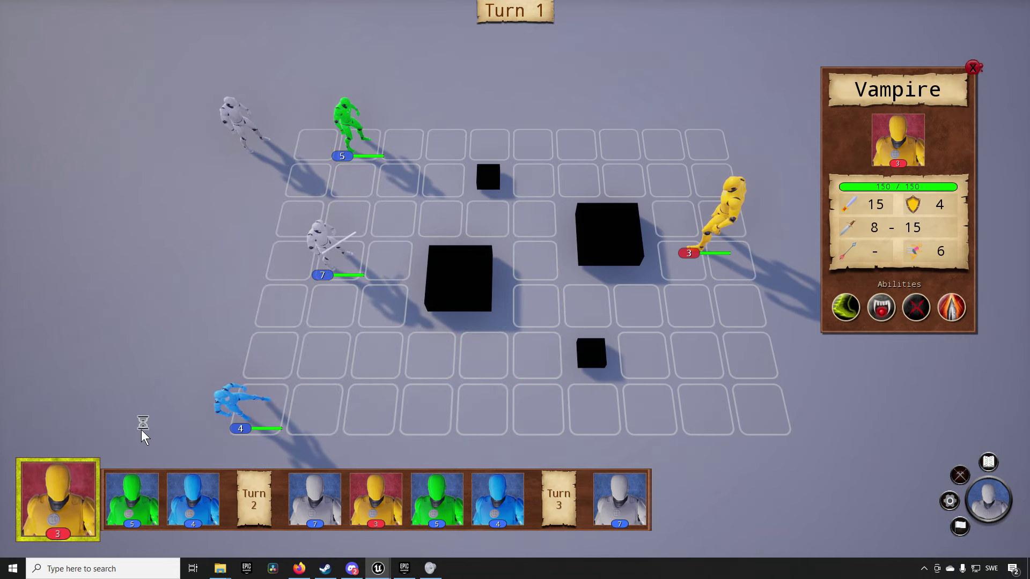
Check the Swordsman's stats and Berserk status effect, then close its info panel
right_click(345, 260)
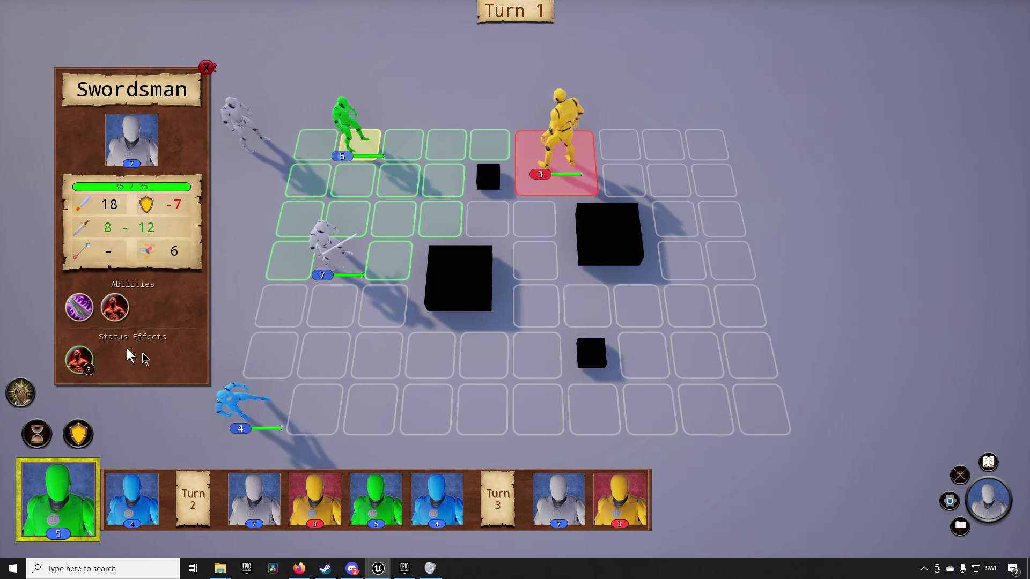
mouse_move(88, 355)
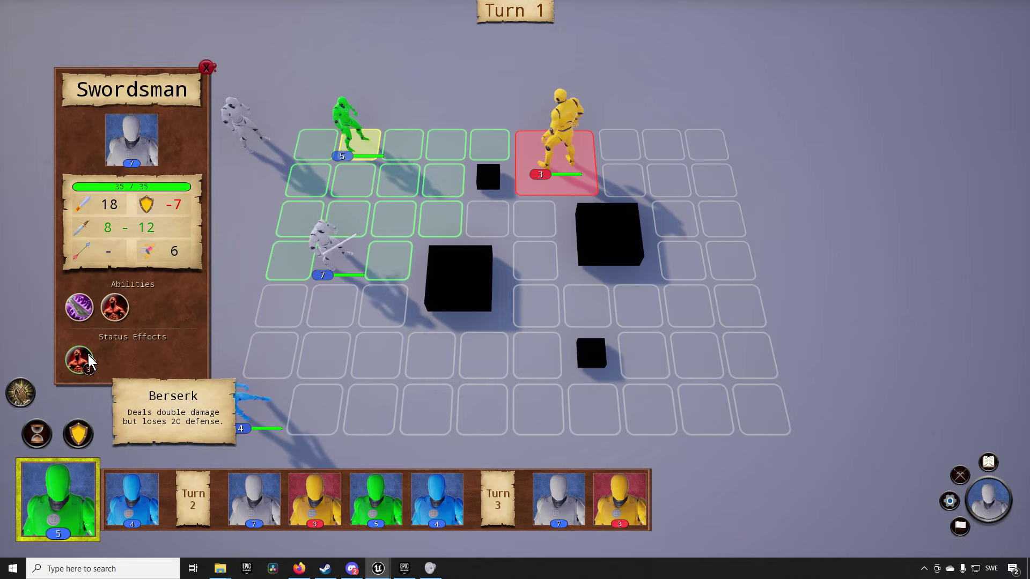
left_click(206, 70)
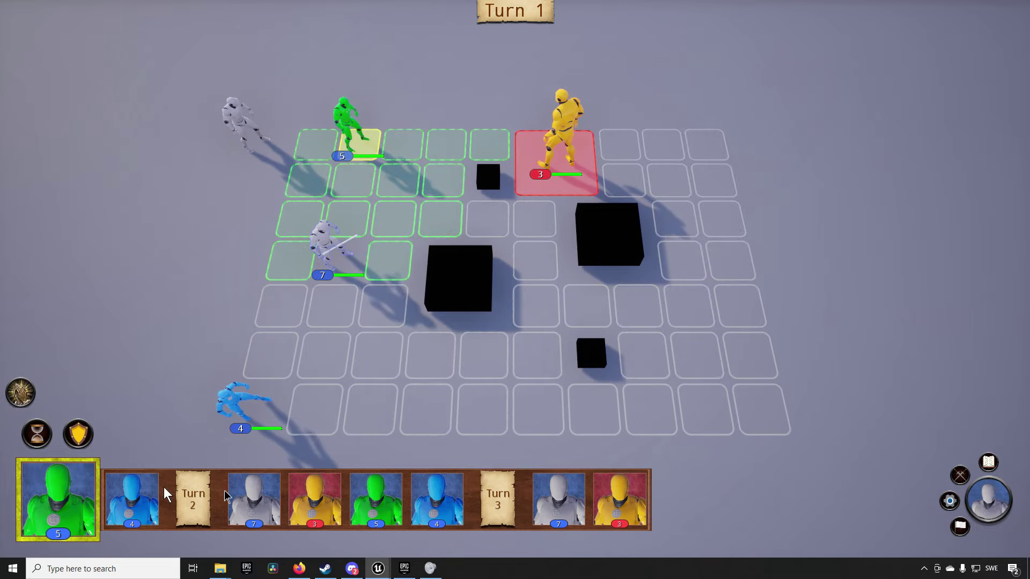
Make the green unit wait, passing the turn to the blue 4-strong unit
left_click(38, 436)
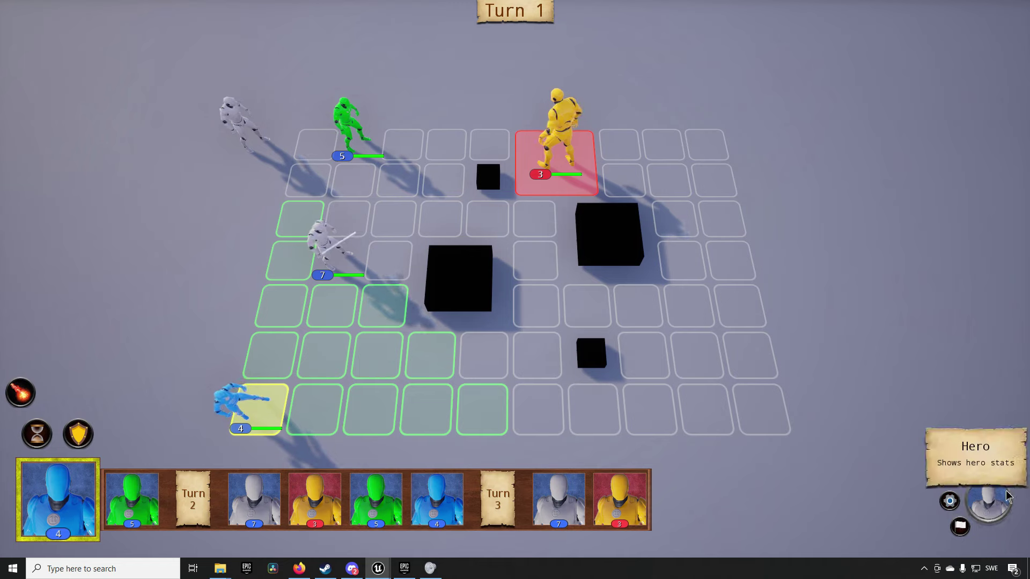
Cast Poison Arrow on the yellow Vampire, then hit it with a ranged attack
left_click(968, 466)
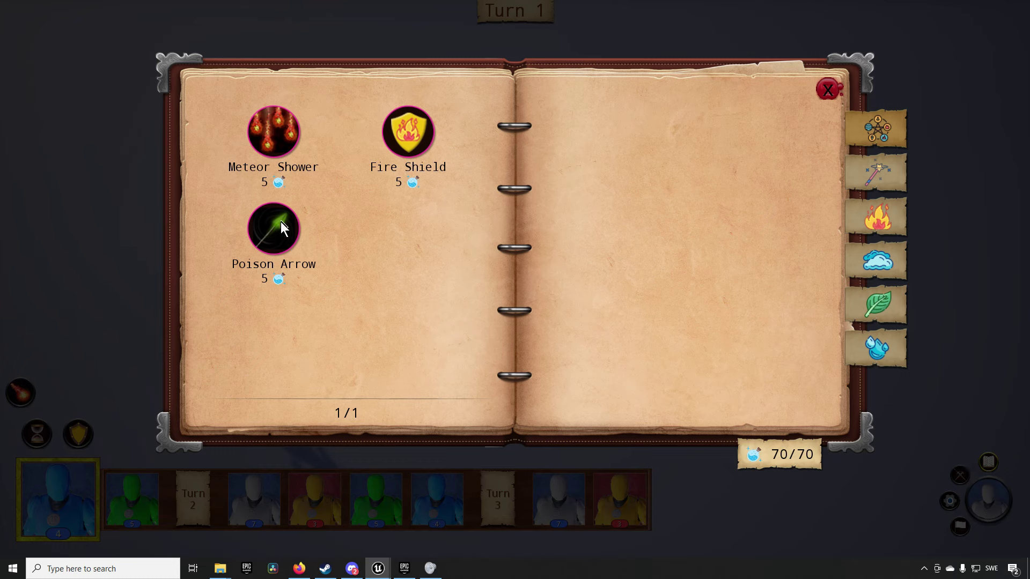
key("Escape")
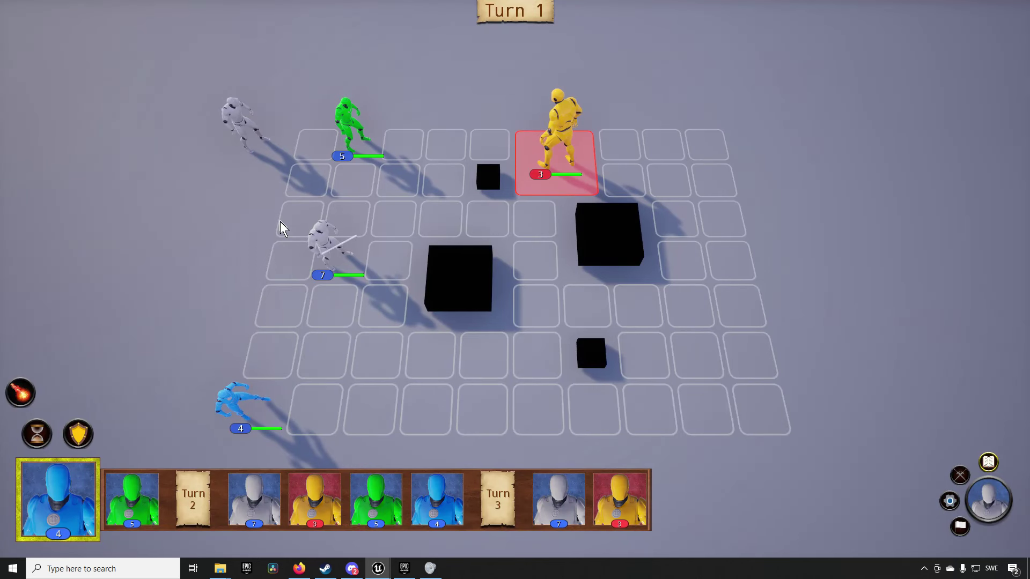
left_click(556, 166)
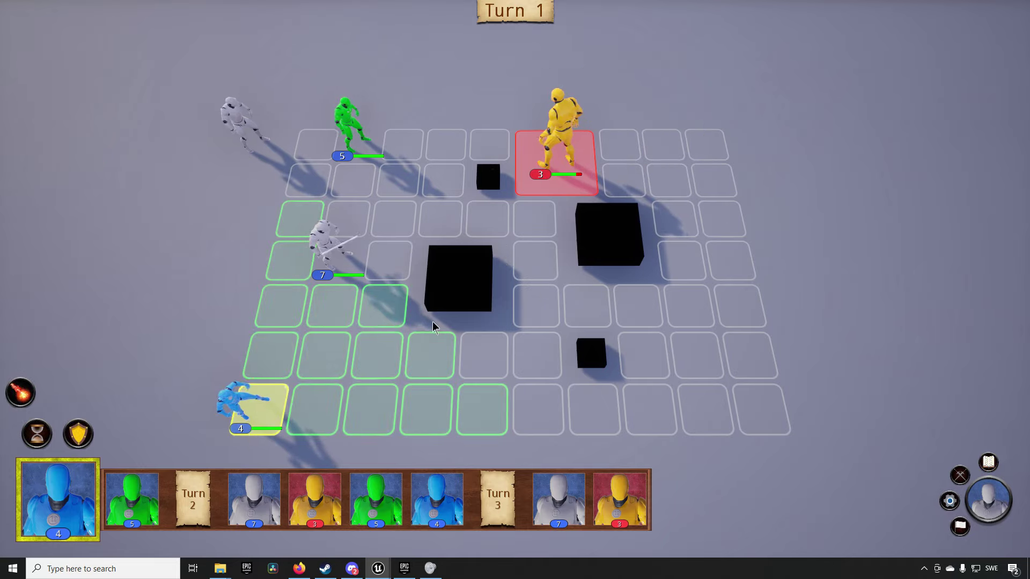
left_click(532, 183)
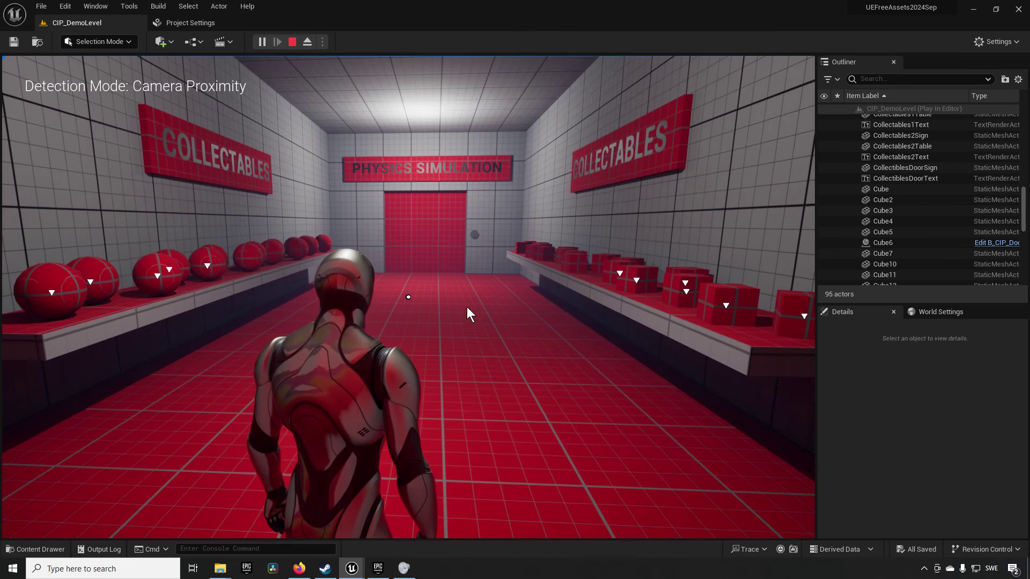
Look across the corridor and walk the character over to the cube shelf
left_click_drag(467, 307, 566, 337)
key("w")
key("d")
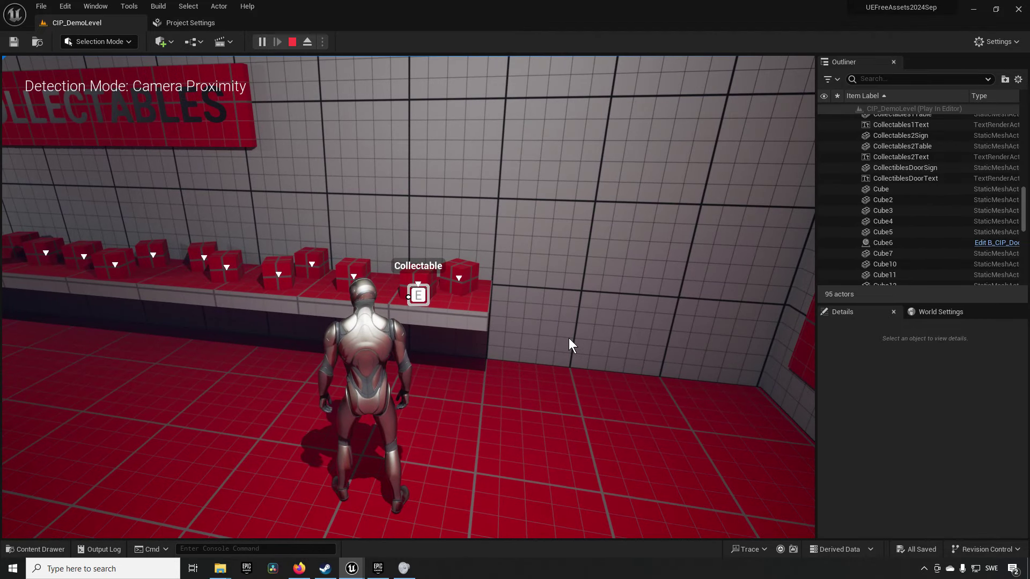
Collect the shelf cubes under the COLLECTABLES sign, bringing the actor count to 91
left_click_drag(569, 338, 508, 324)
key("e")
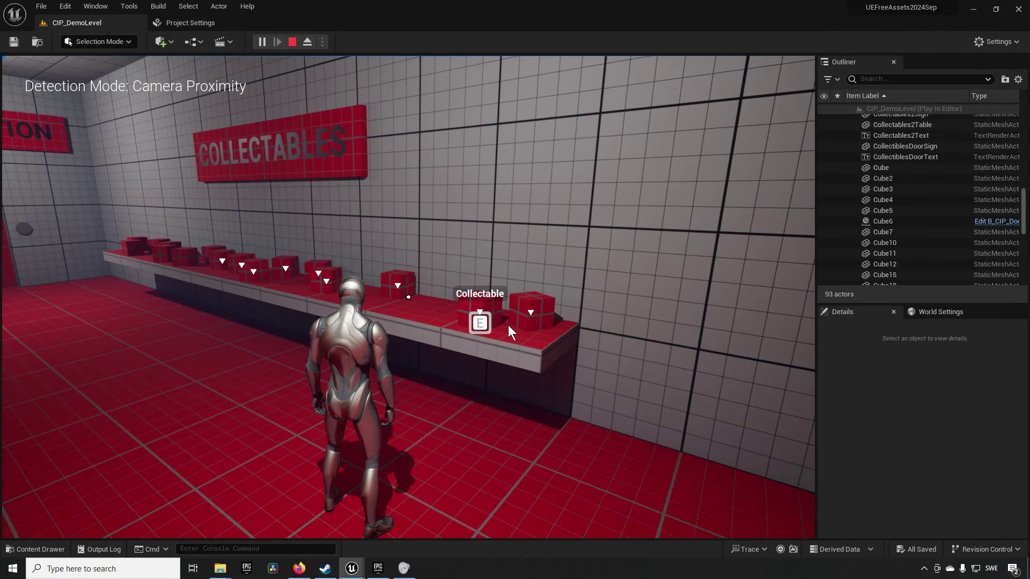
key("e")
key("e")
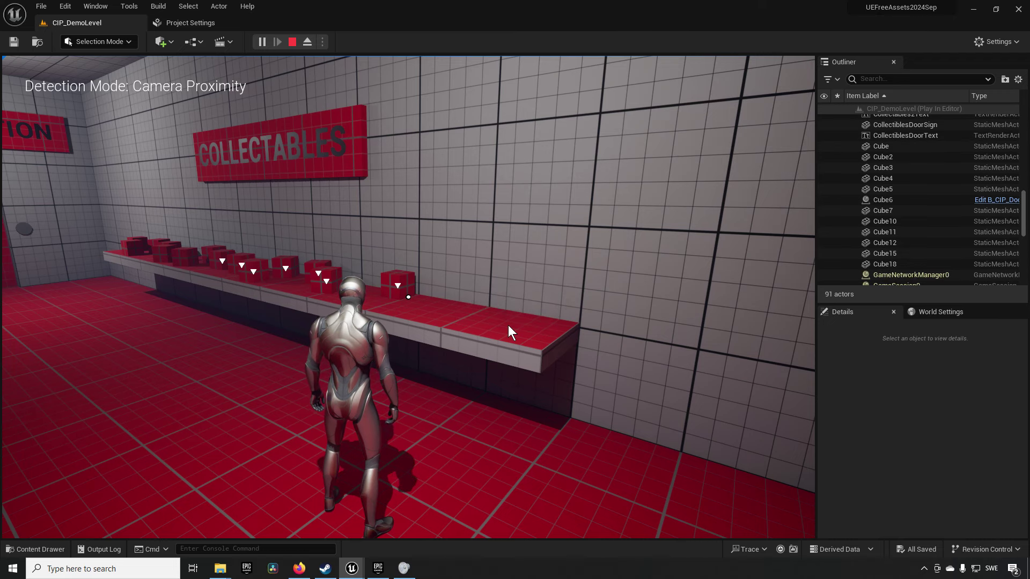
left_click_drag(508, 325, 387, 340)
Switch detection to Character Proximity and walk along the cube shelf
key("Tab")
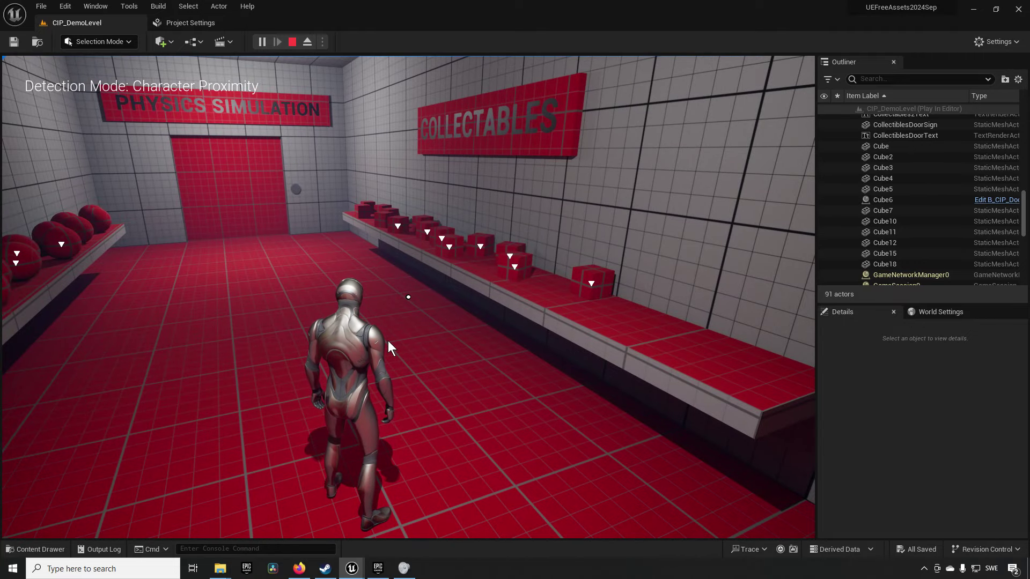
key("d")
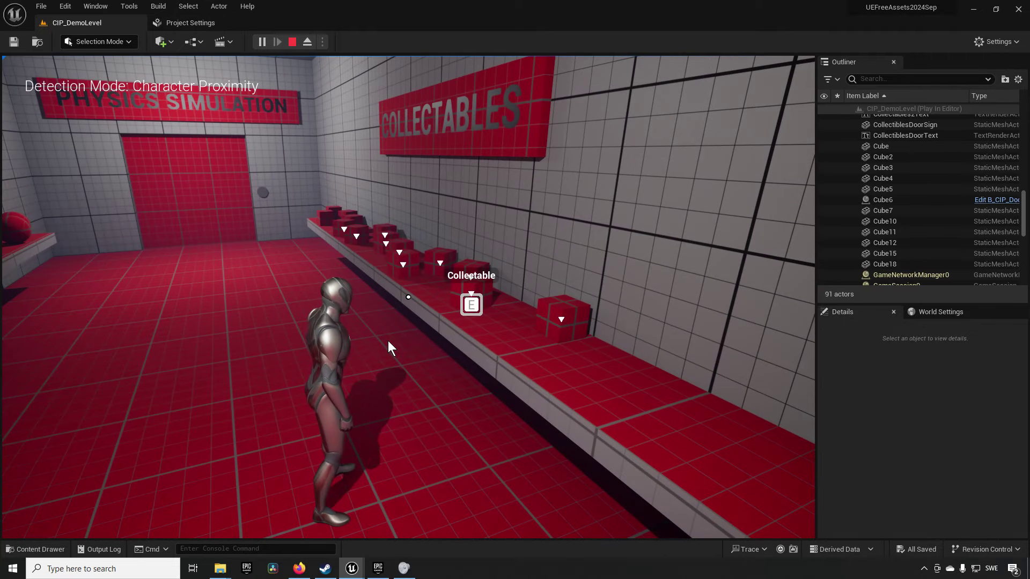
key("s")
key("w")
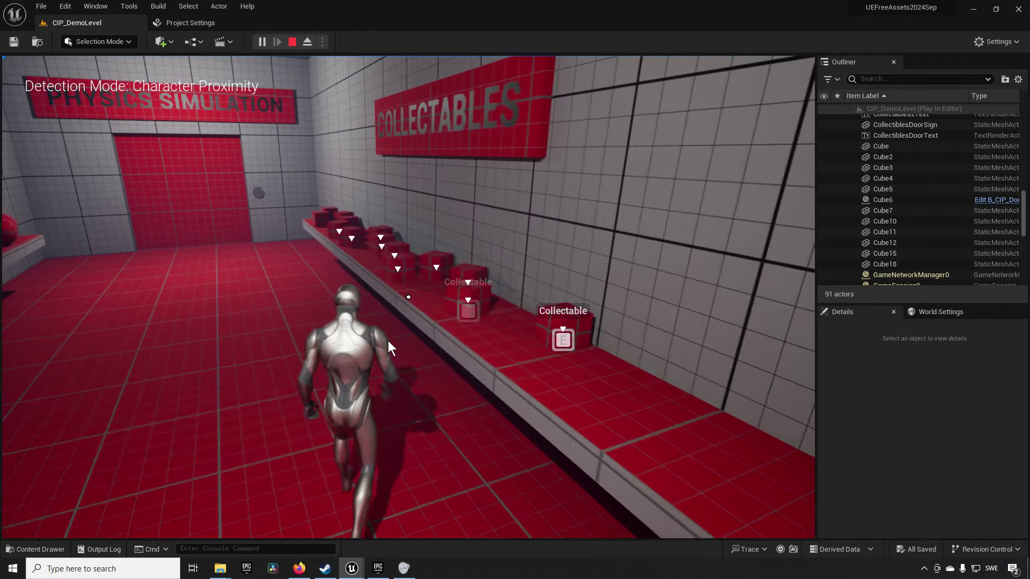
Run up to the red Physics Simulation door until its Open prompt appears
left_click_drag(388, 340, 291, 343)
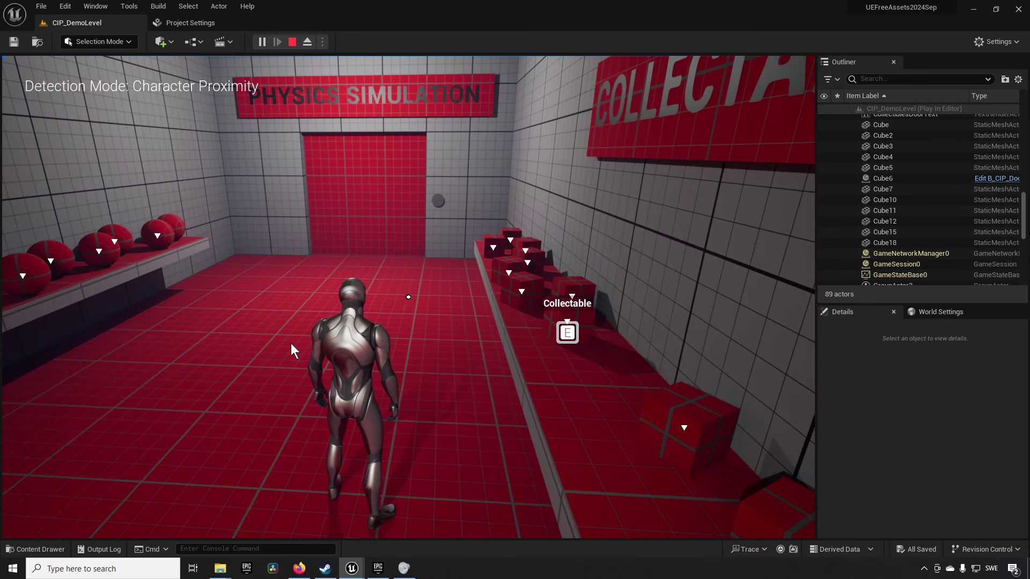
key("w")
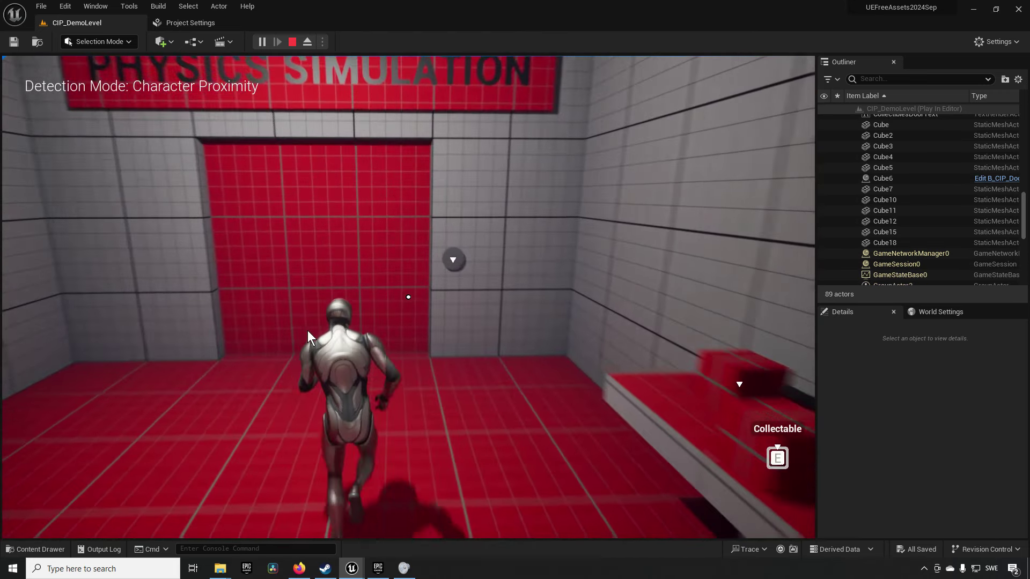
key("w")
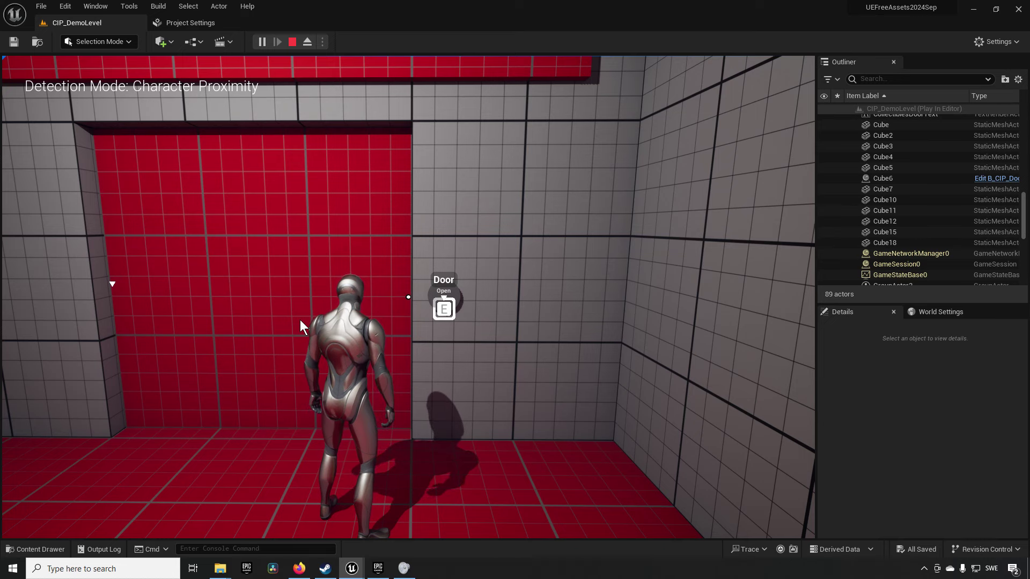
Open the Physics Simulation door and run the character through the doorway
key("e")
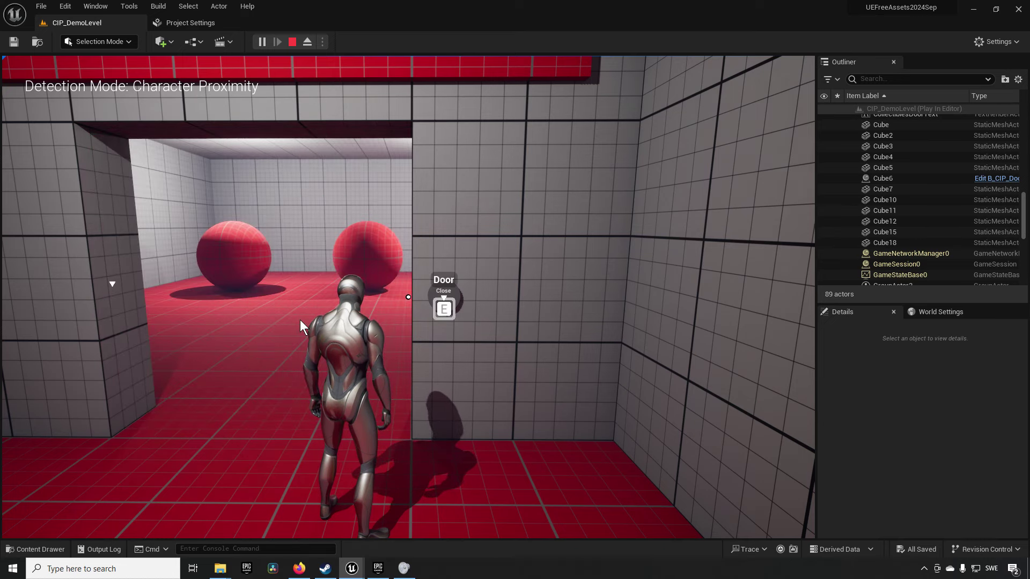
left_click_drag(301, 320, 59, 330)
key("w")
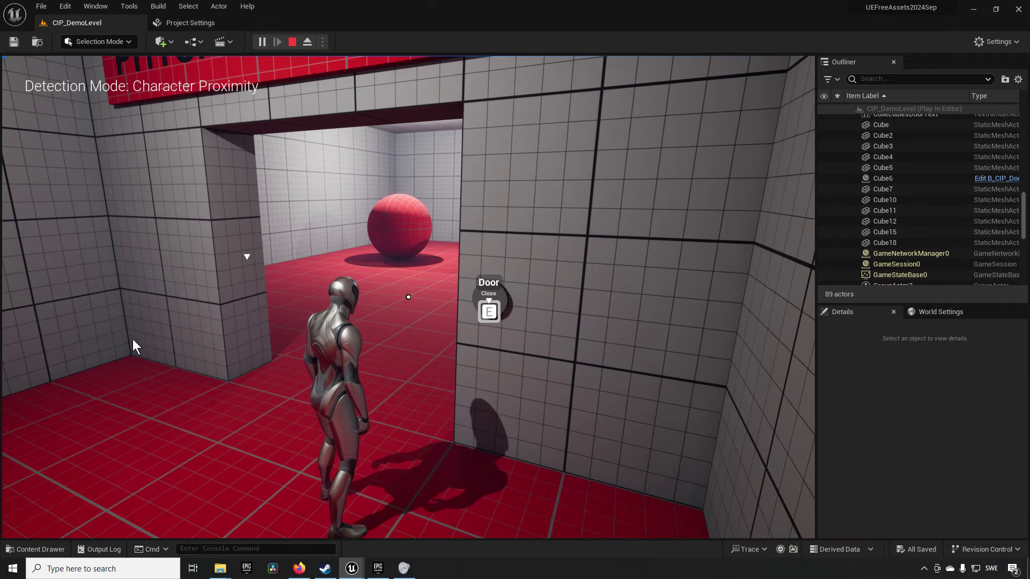
Walk into the sphere room and send the middle red sphere flying to the far wall
key("d")
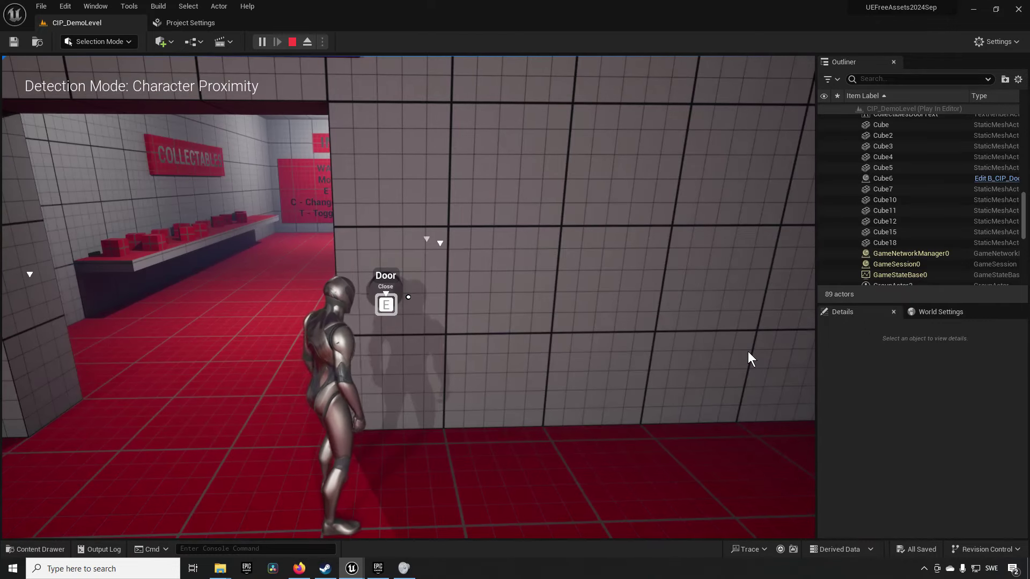
key("w")
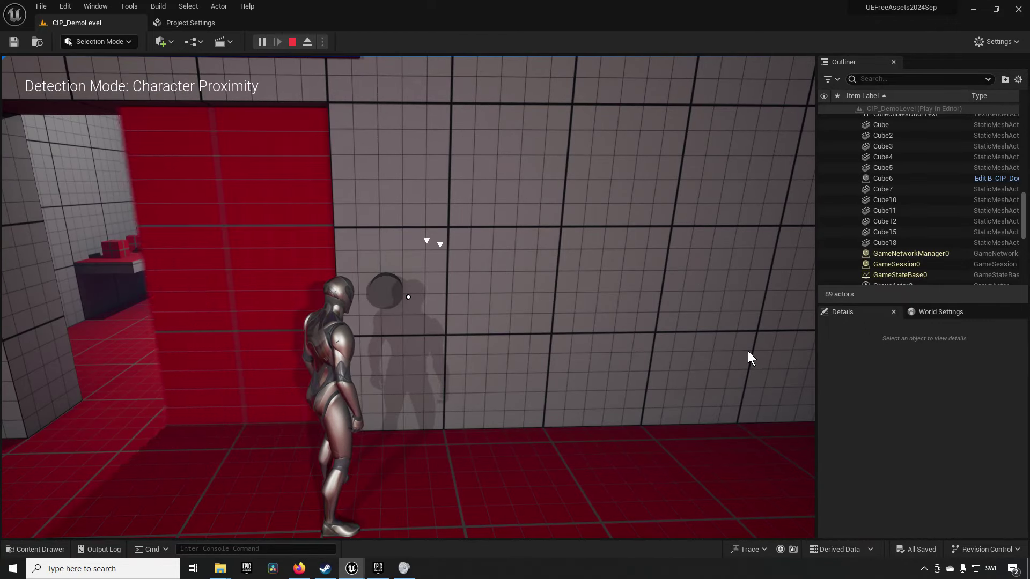
key("w")
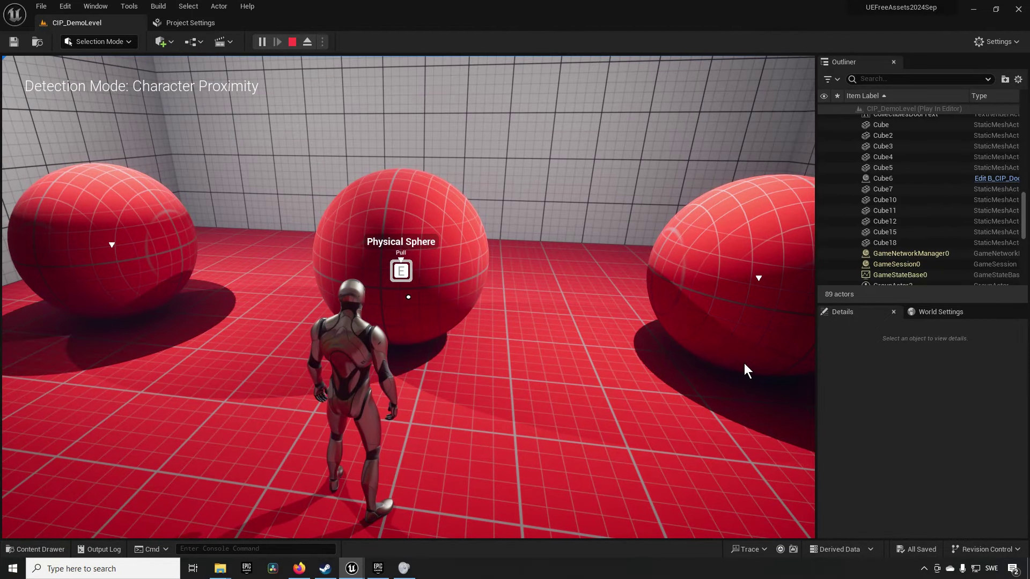
key("e")
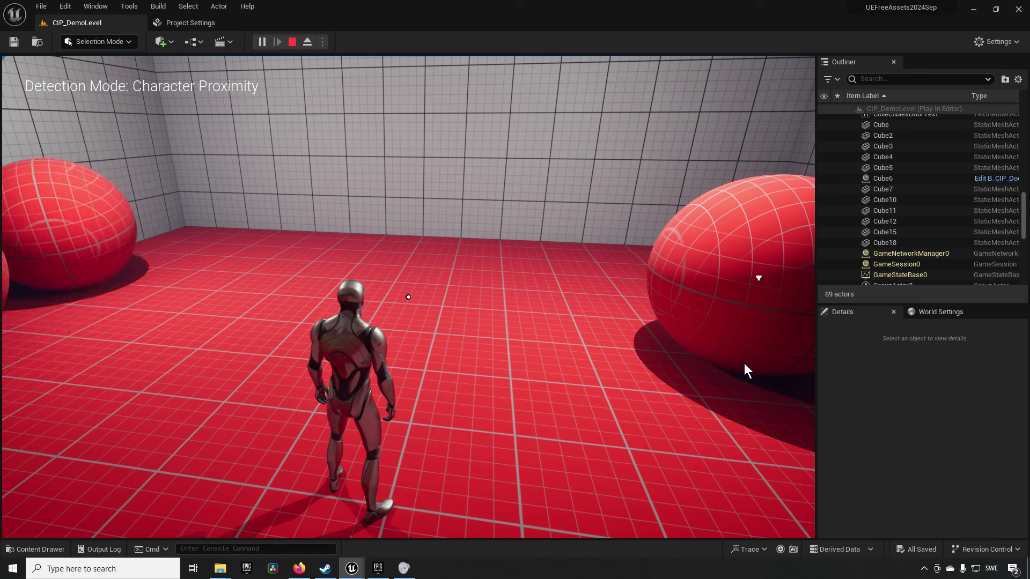
left_click(745, 363)
left_click_drag(745, 362, 813, 349)
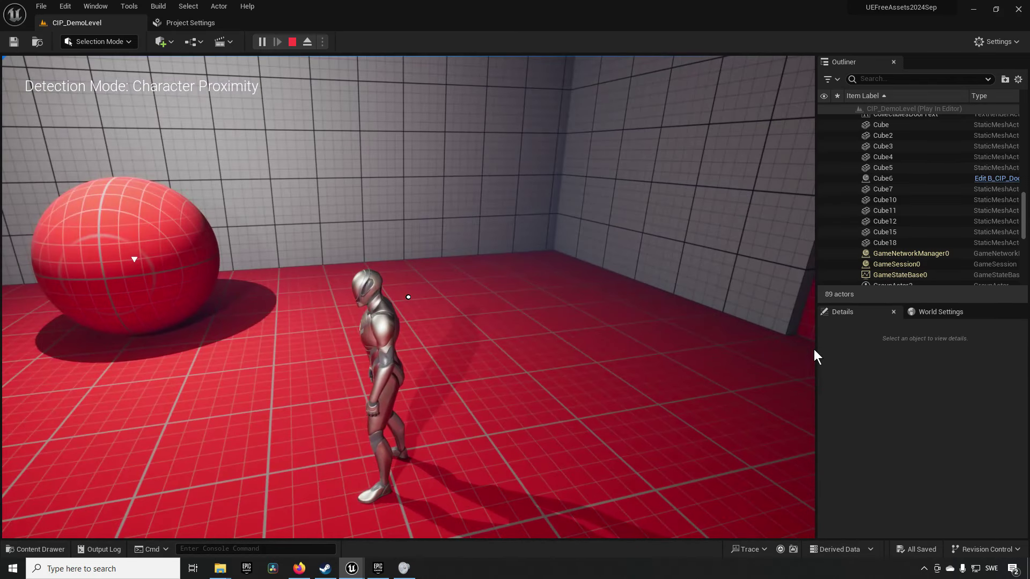